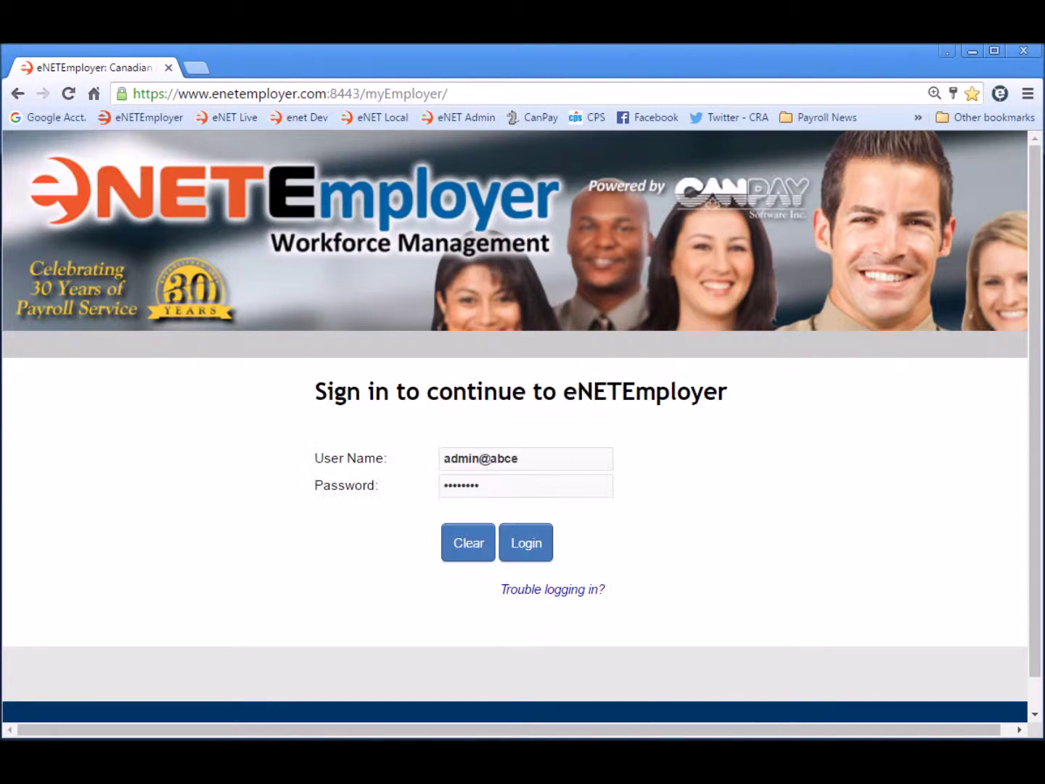
- Sign in and open the Payroll service's Current Payroll Templates table
click(528, 541)
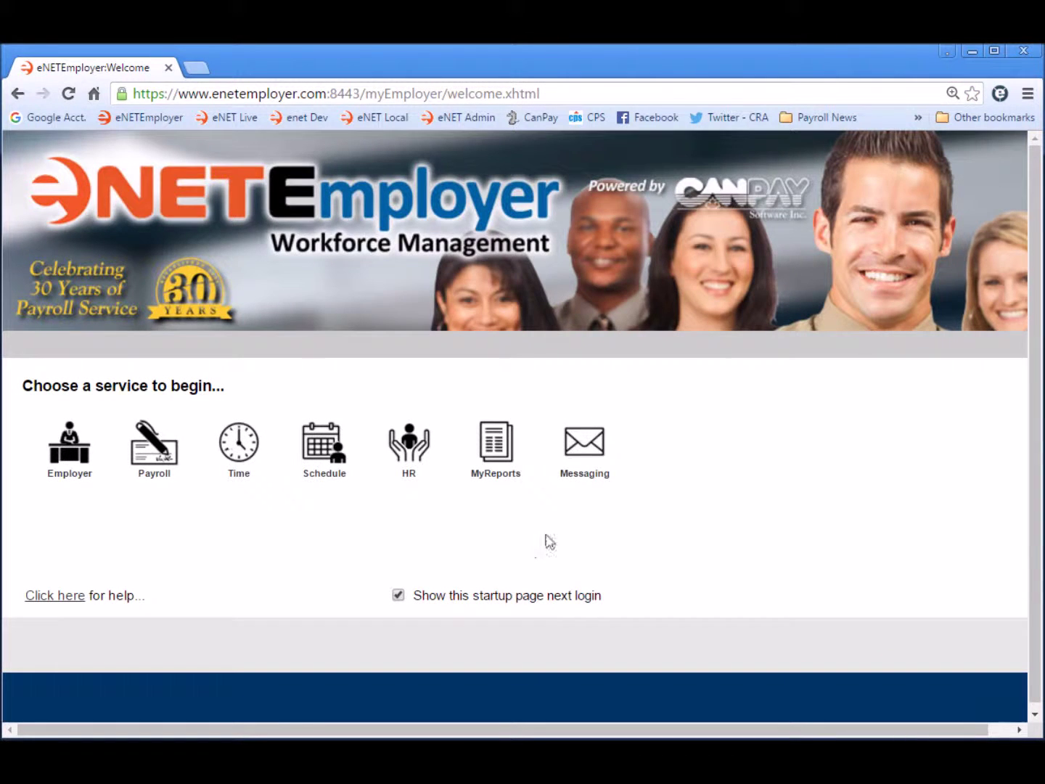
click(153, 454)
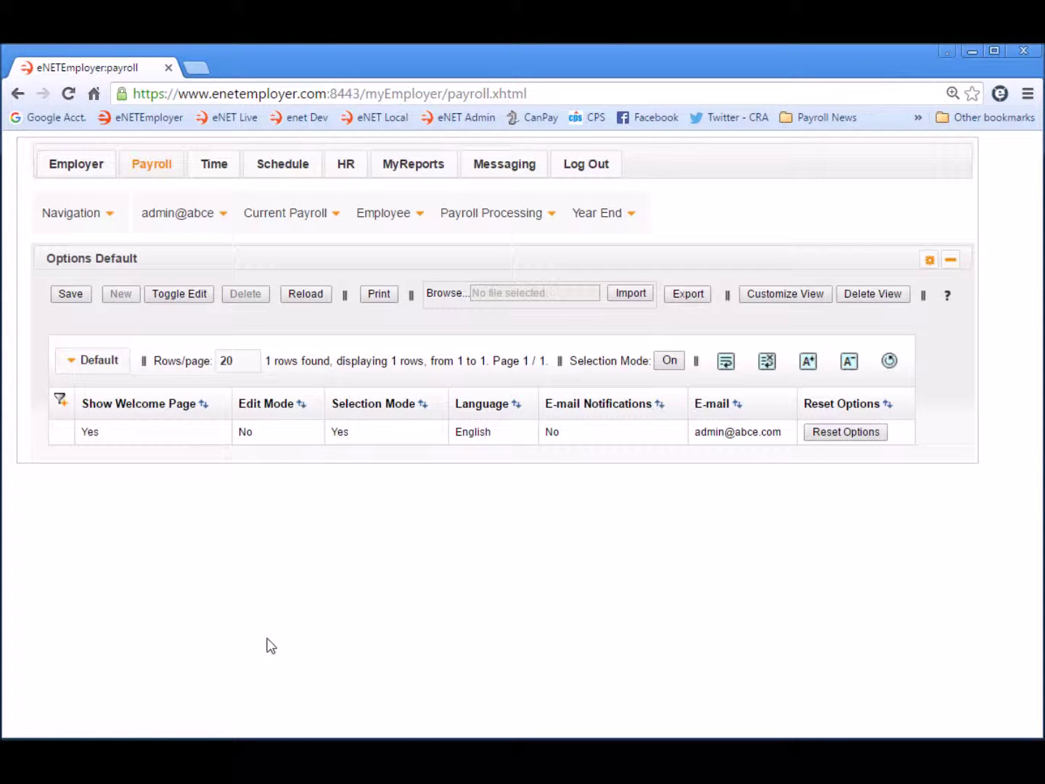
mouse_move(160, 172)
click(299, 213)
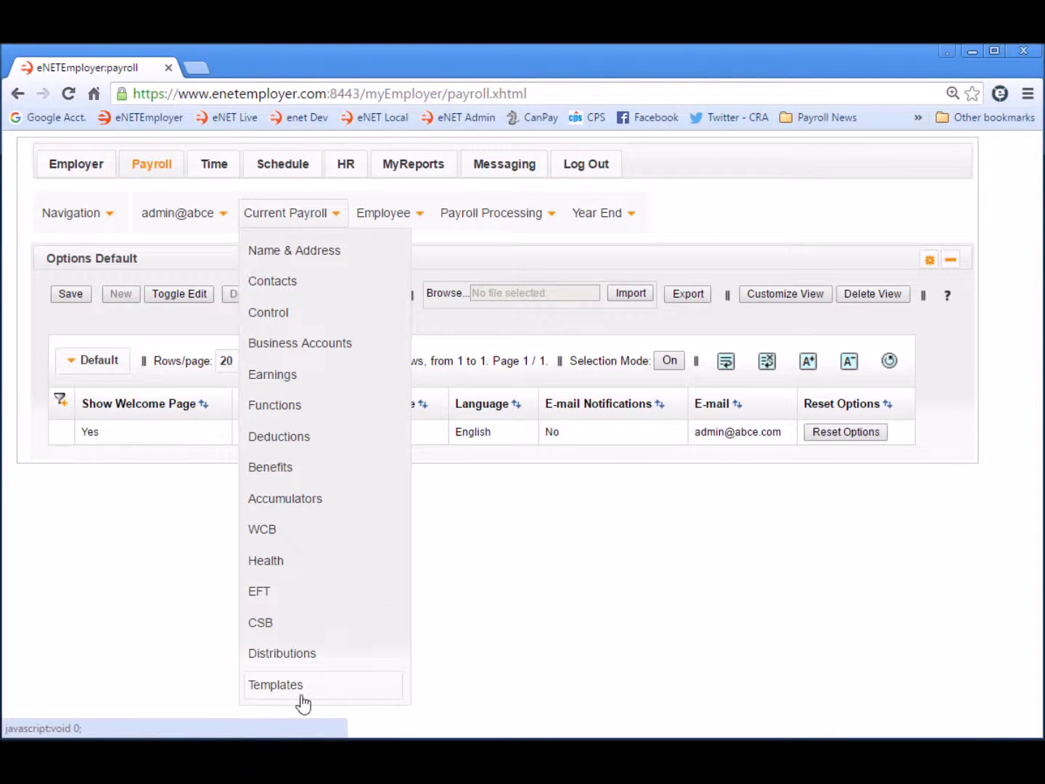
click(299, 689)
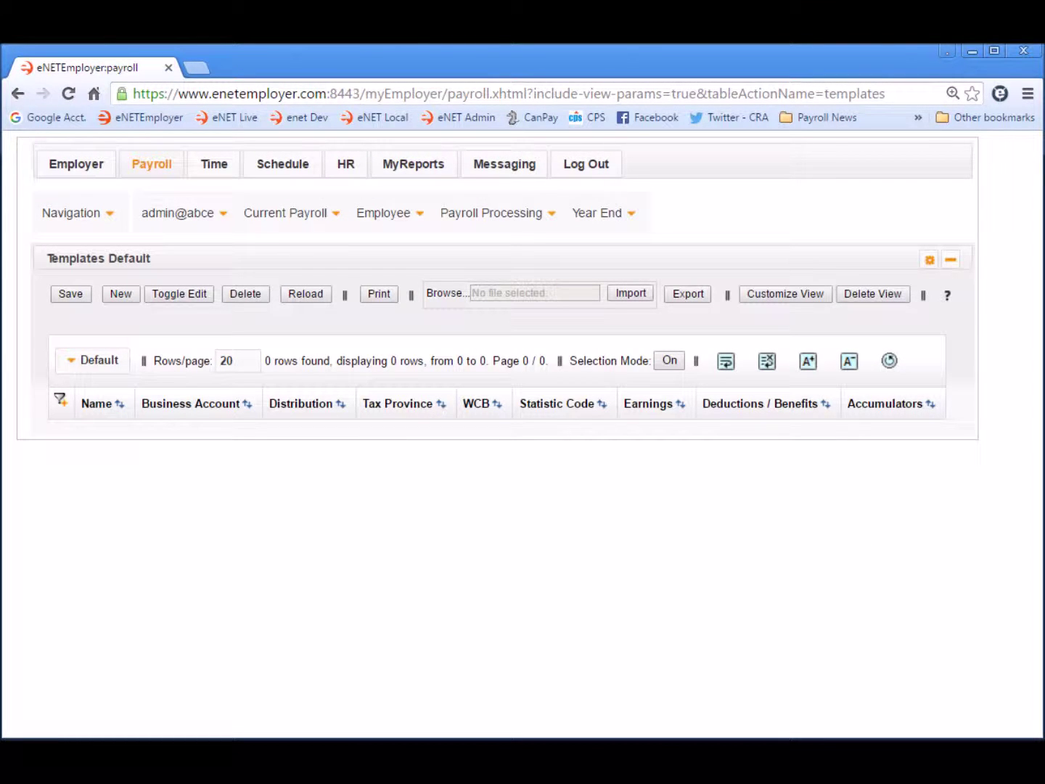
- Add a new blank payroll template named Hourly
click(121, 294)
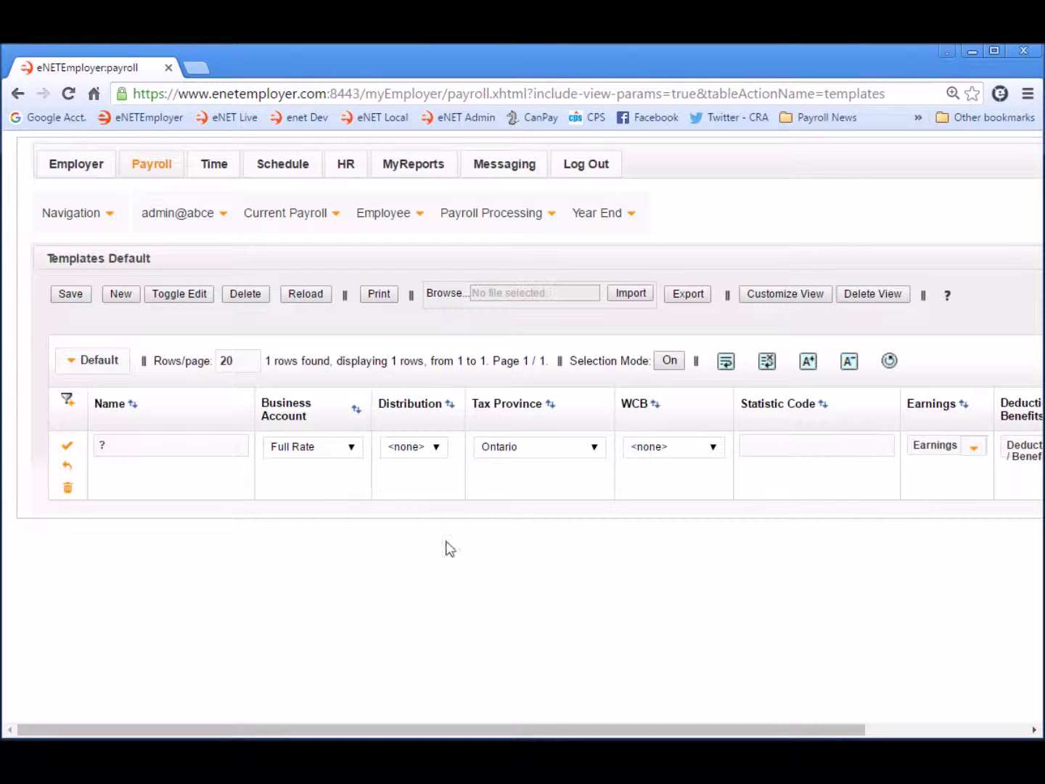
click(138, 439)
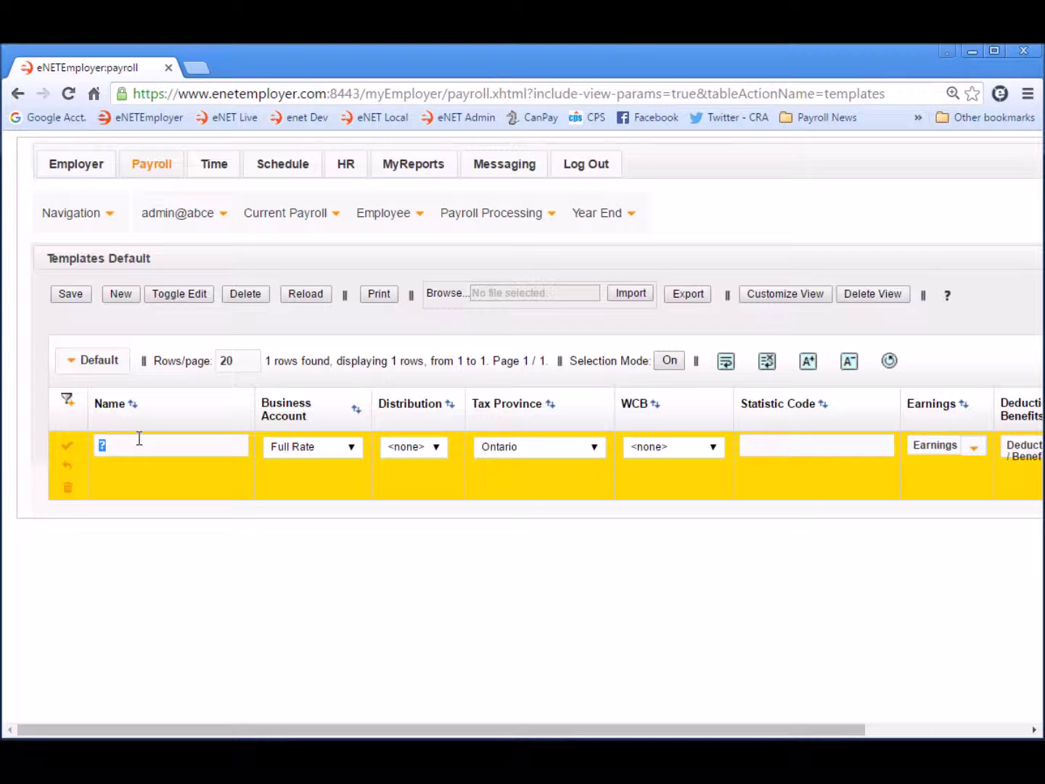
text(Hourly)
key(Tab)
- Keep Full Rate and set Default distribution, Manitoba tax province and Manitoba-Rate WCB
click(355, 450)
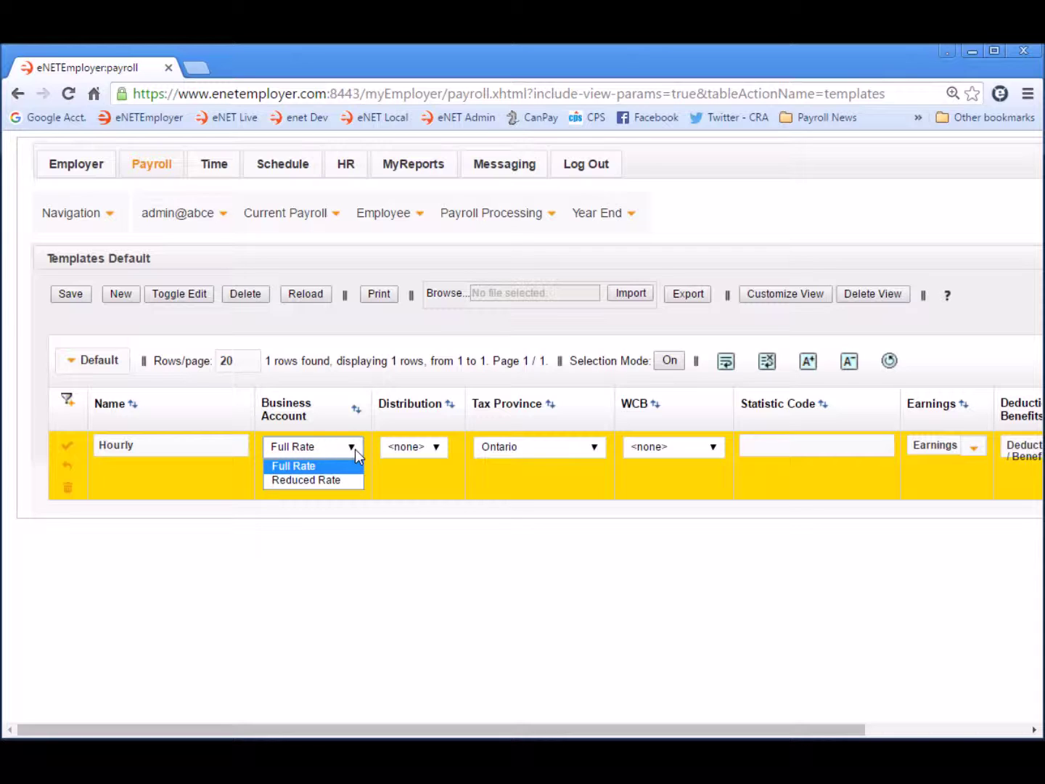
click(355, 449)
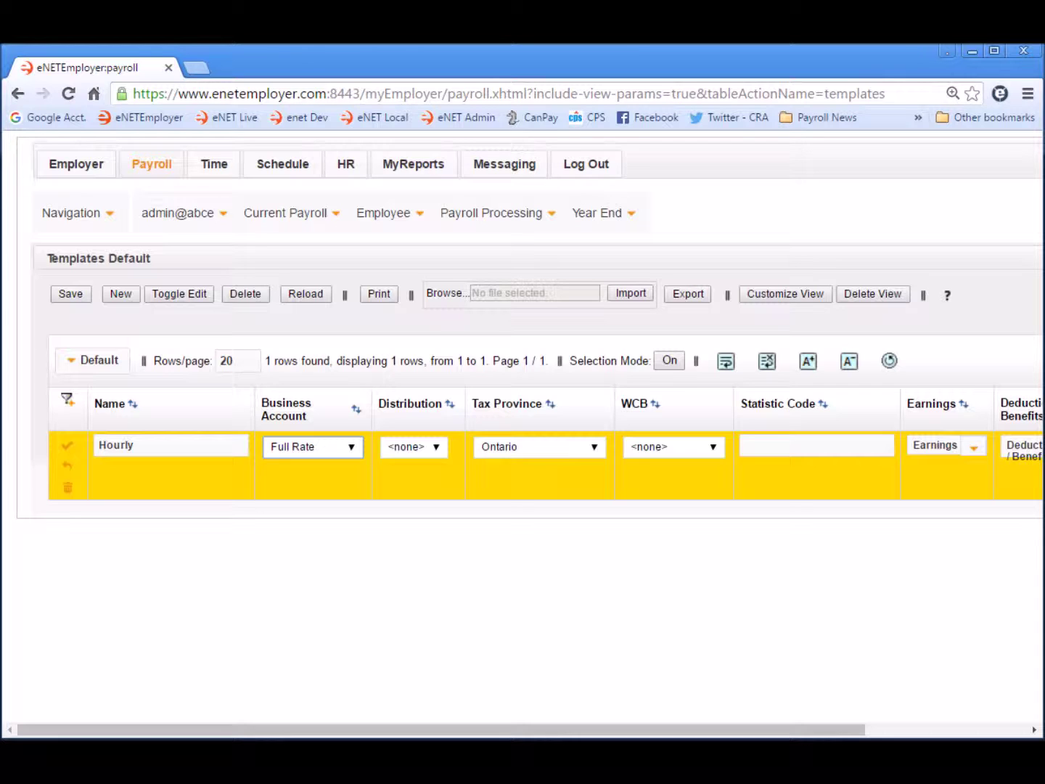
click(435, 445)
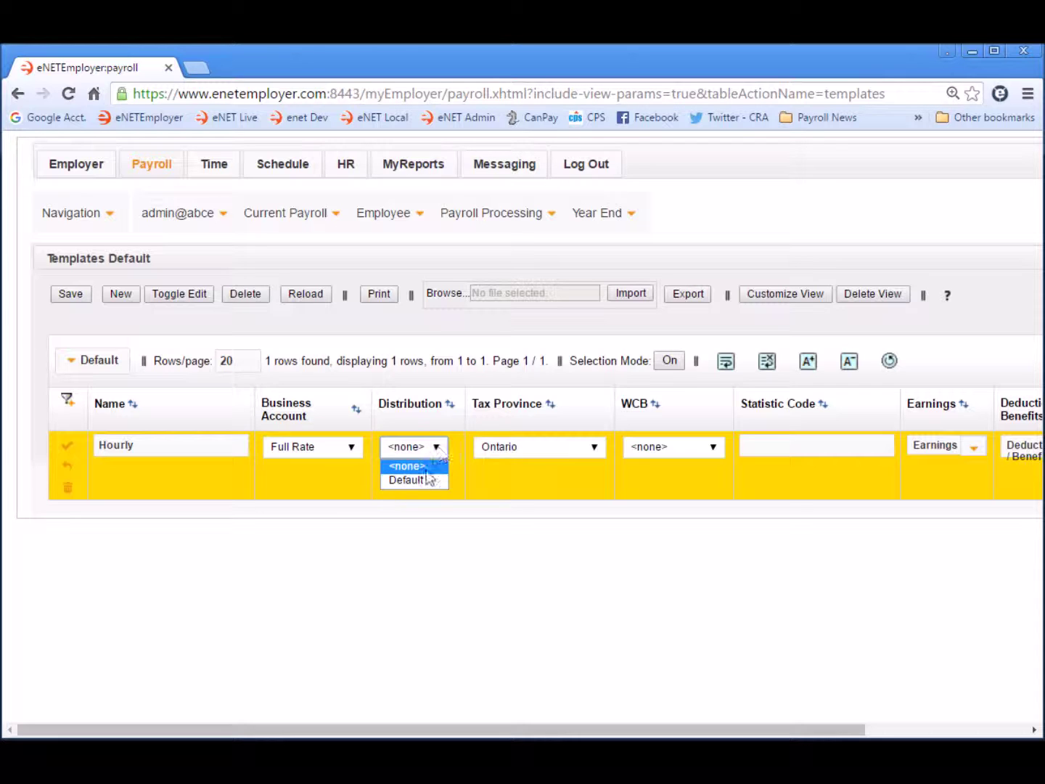
click(418, 480)
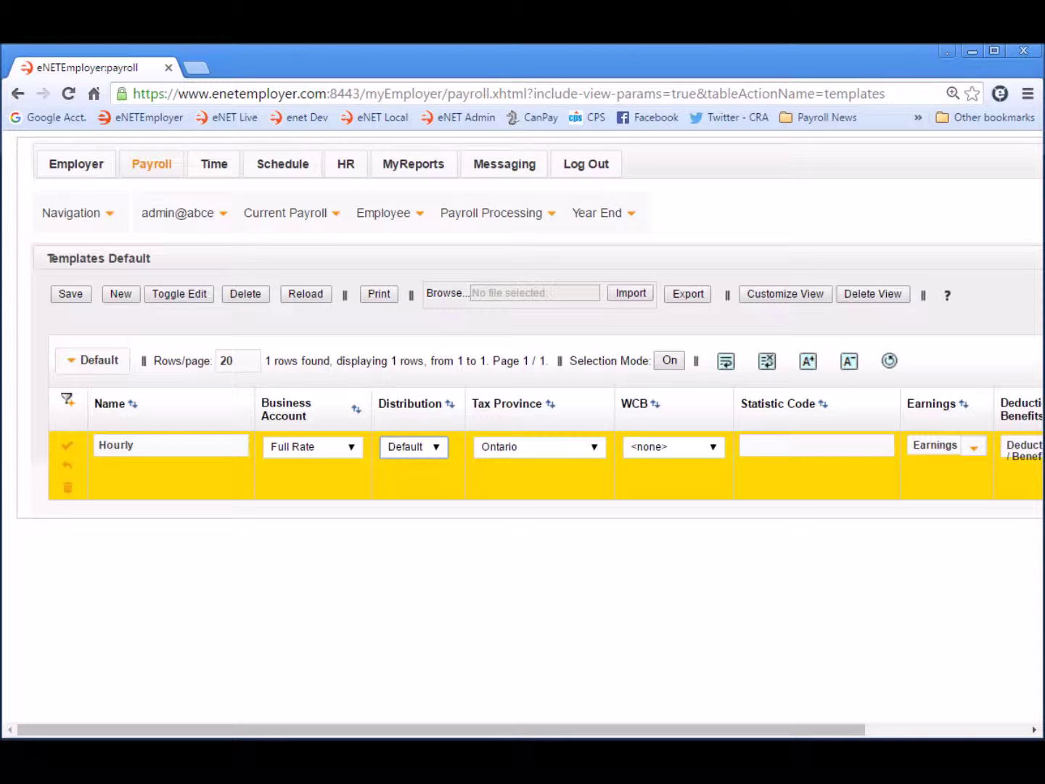
click(590, 444)
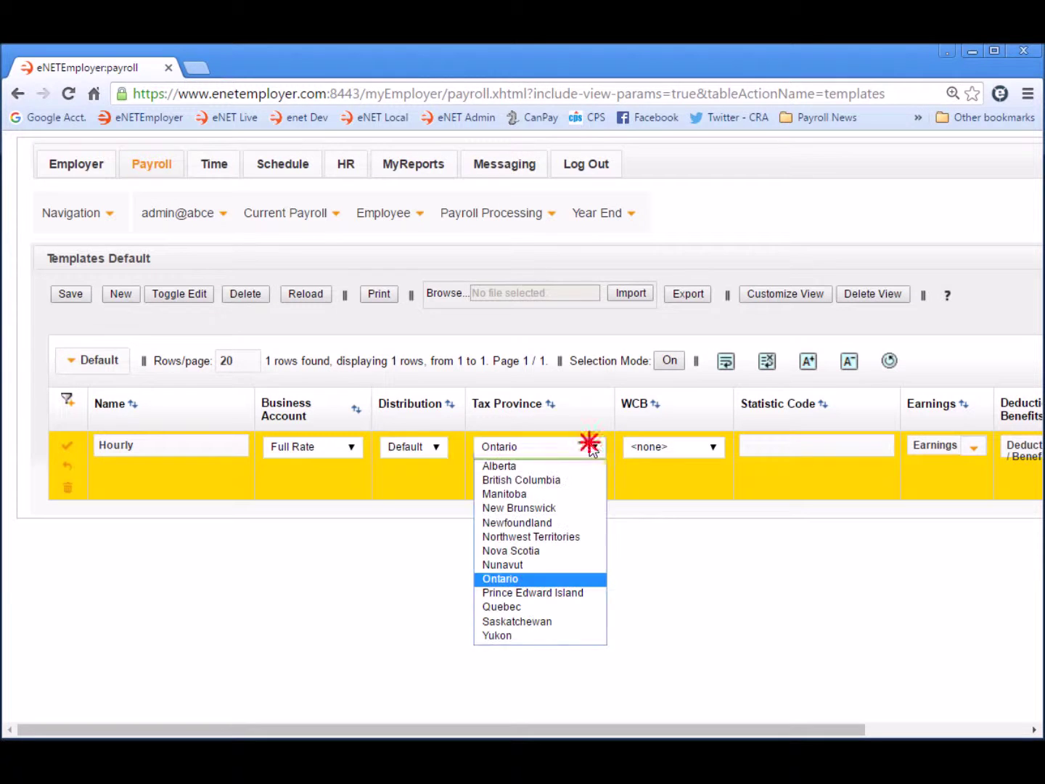
click(538, 496)
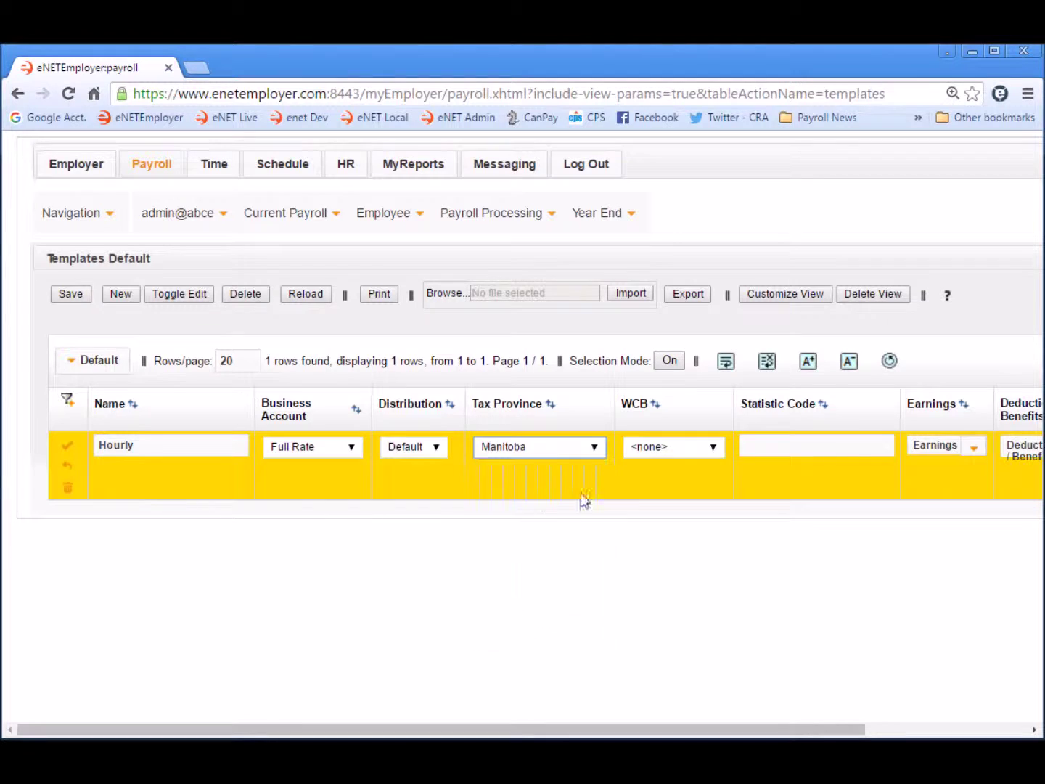
click(714, 446)
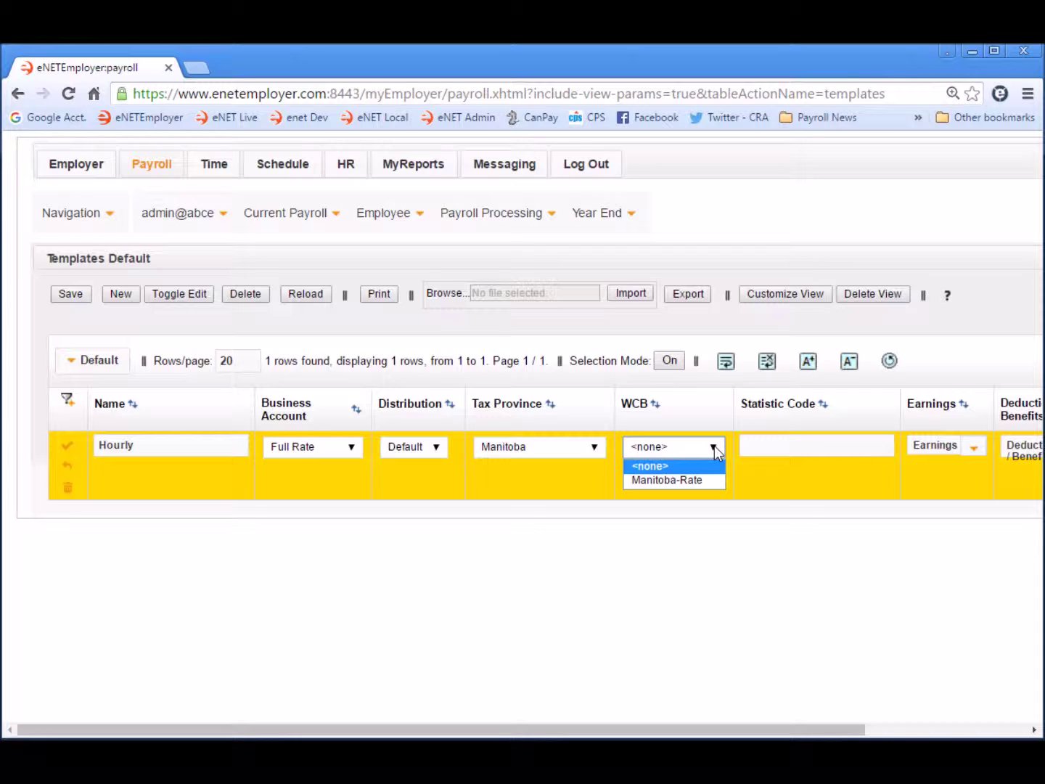
click(695, 480)
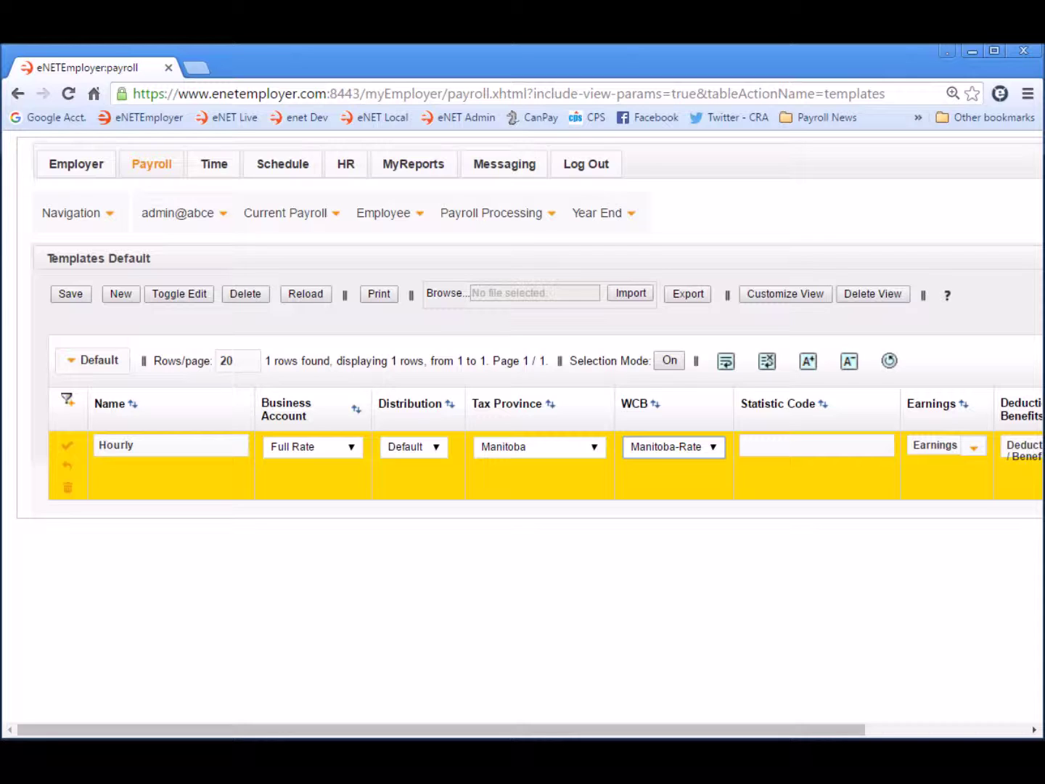
click(791, 446)
- Give Hourly statistic code Hourly and earnings Double Time, Overtime, Regular, Statutory Pay, Vacation
text(urly)
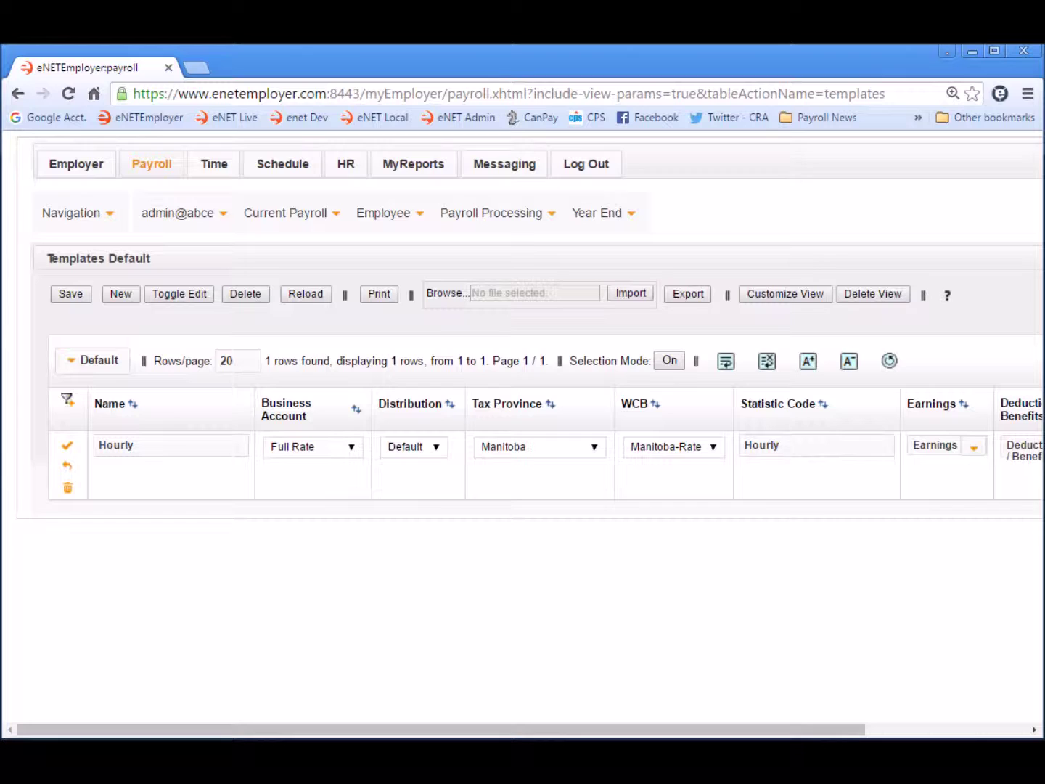
click(974, 731)
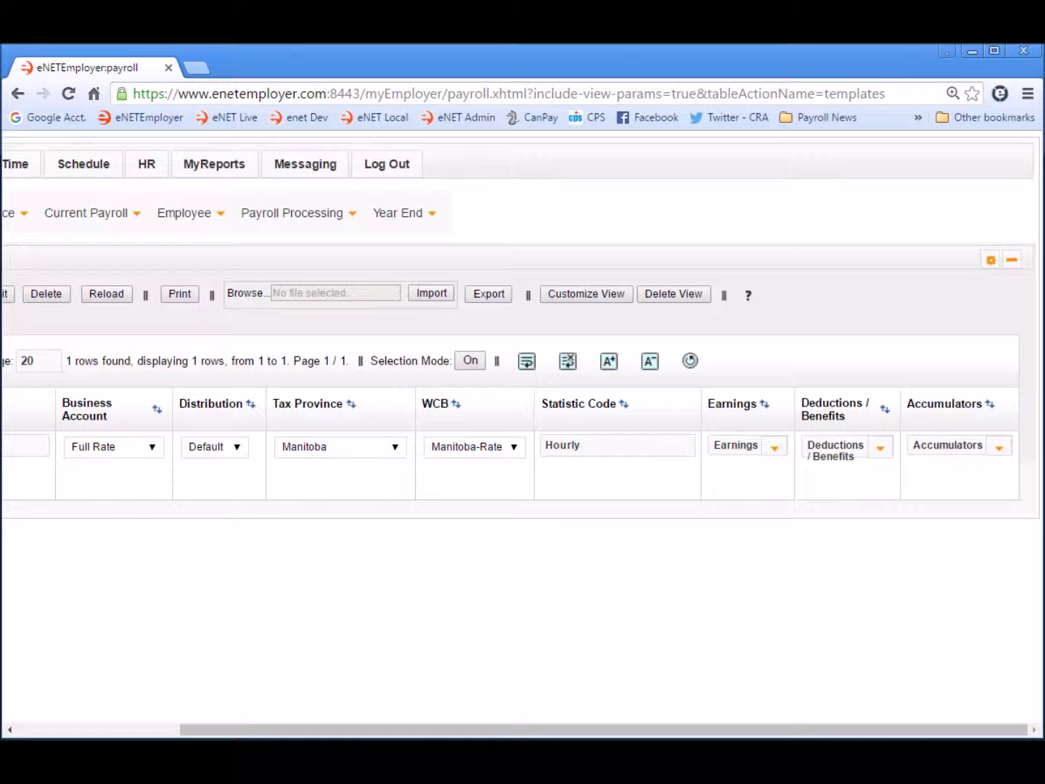
click(775, 447)
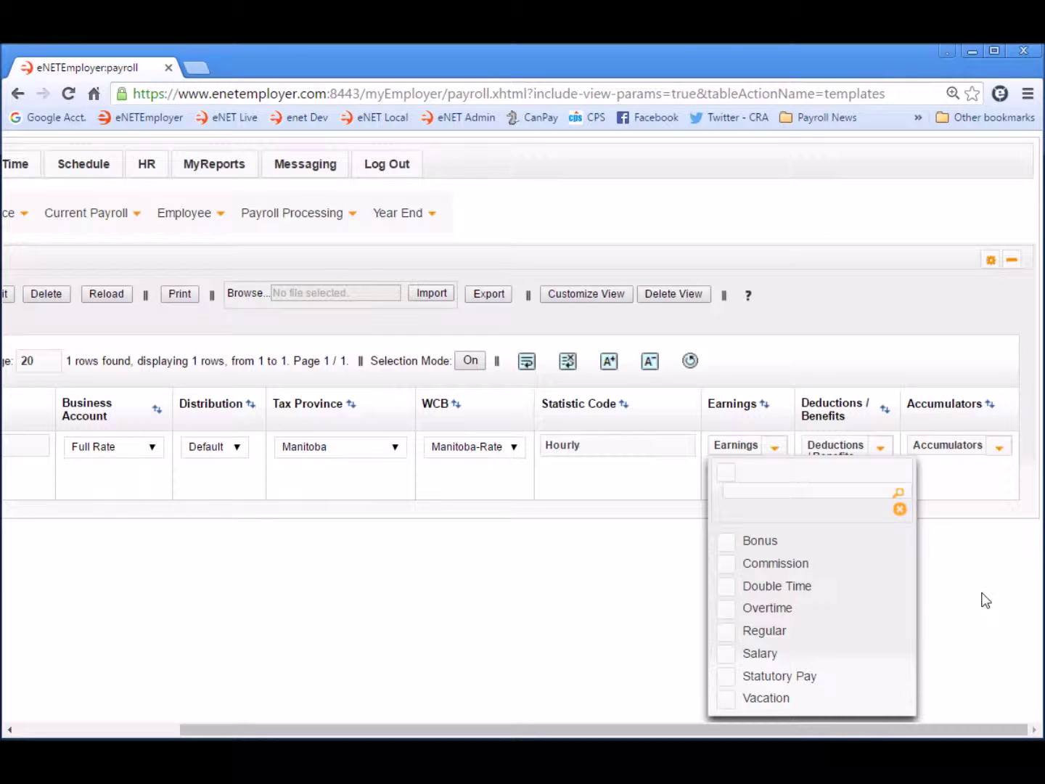
click(728, 587)
click(727, 610)
click(727, 633)
click(726, 679)
click(727, 700)
click(900, 509)
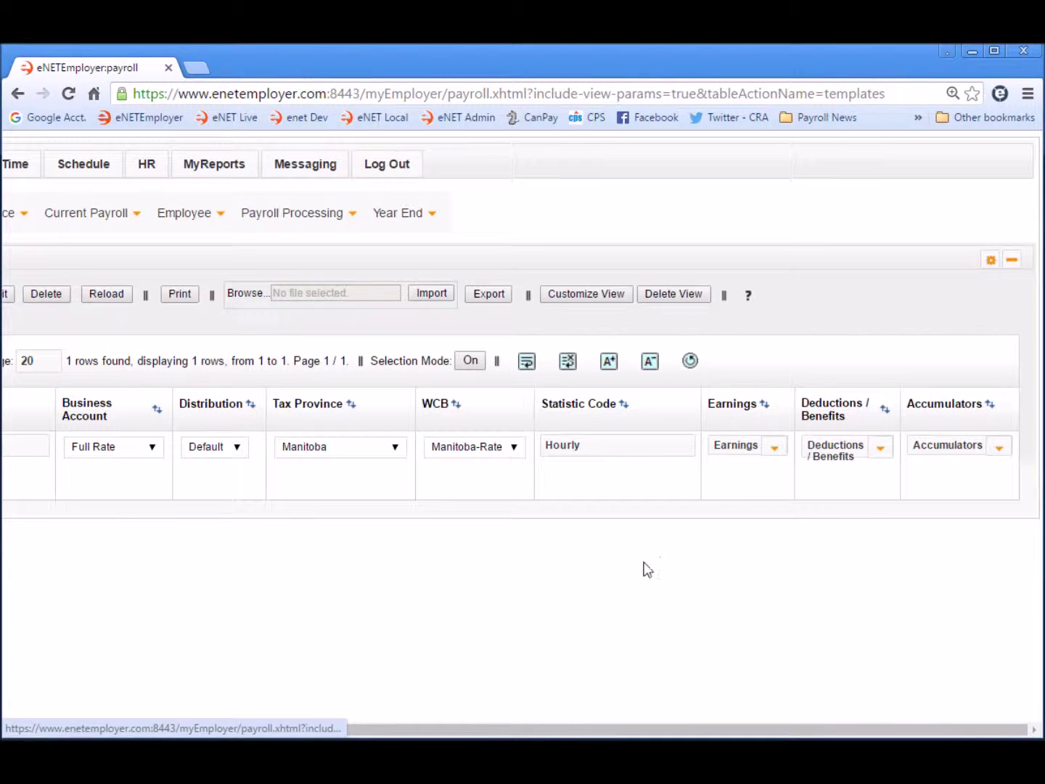
click(672, 495)
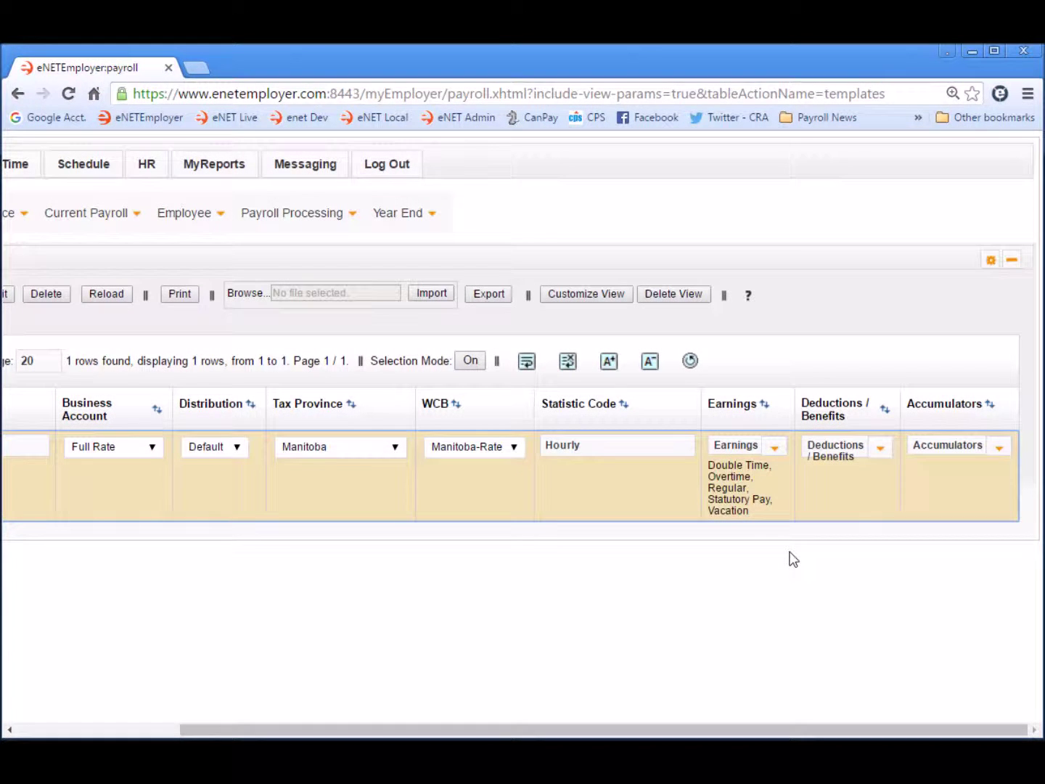
click(883, 452)
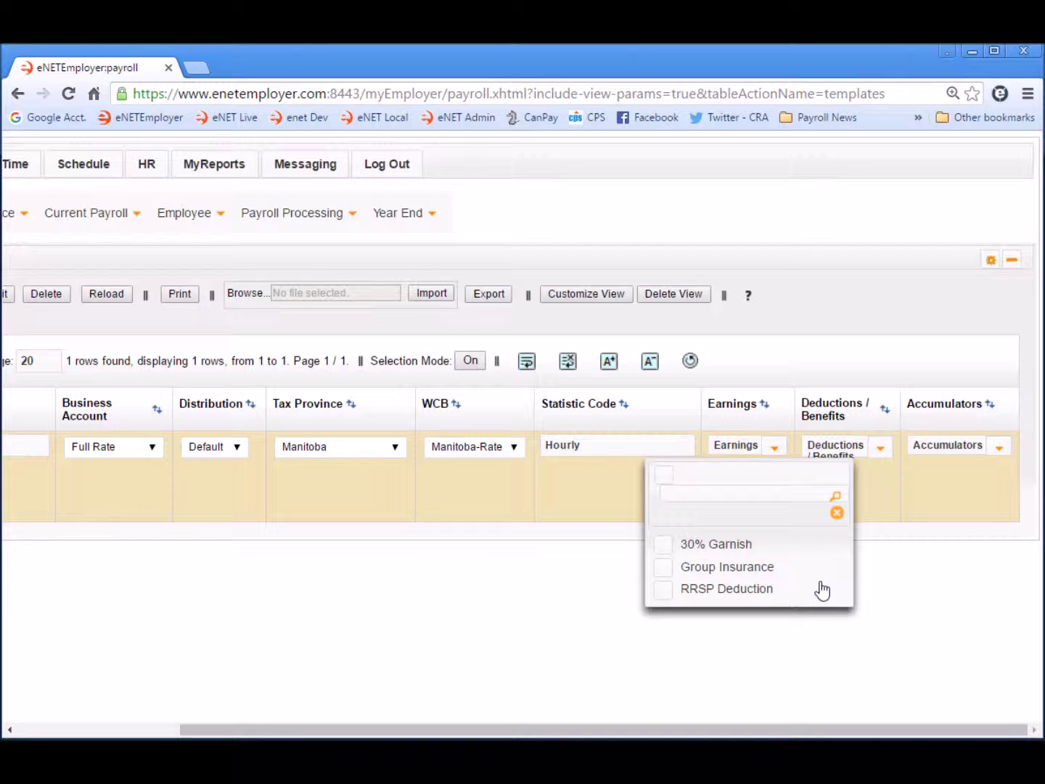
- Add Group Insurance and RRSP Deduction to the Hourly template's deductions/benefits
click(732, 568)
click(750, 593)
click(839, 513)
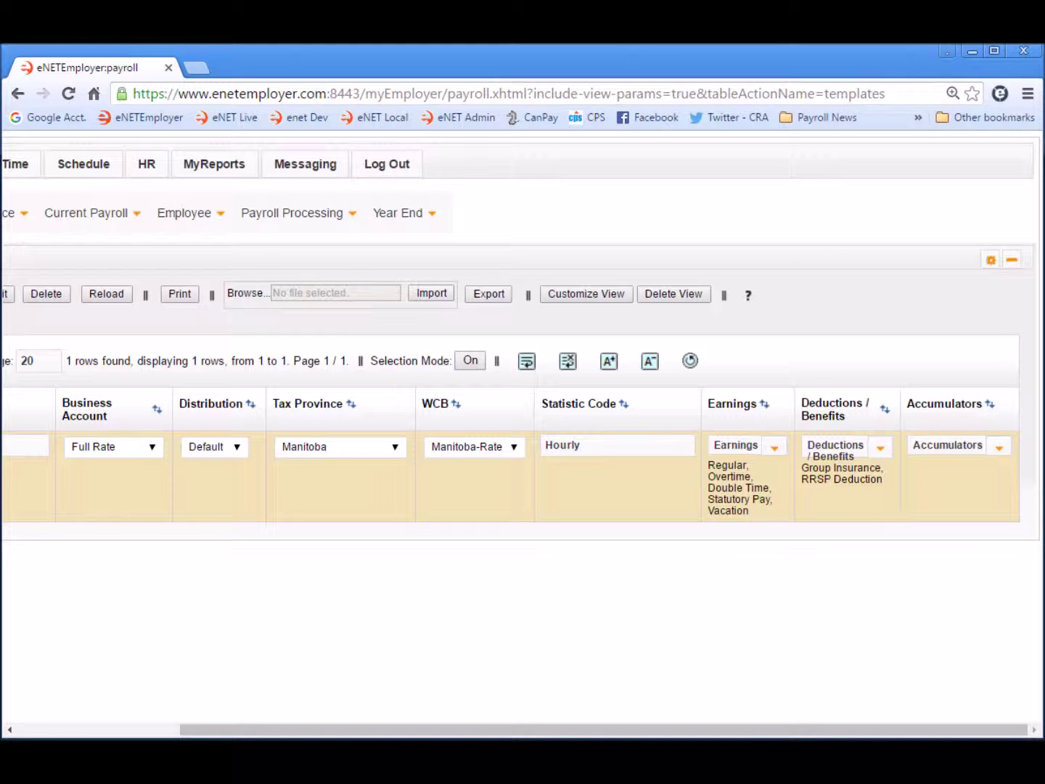
- Add the Vacation Pay accumulator and save the Hourly template
click(1001, 448)
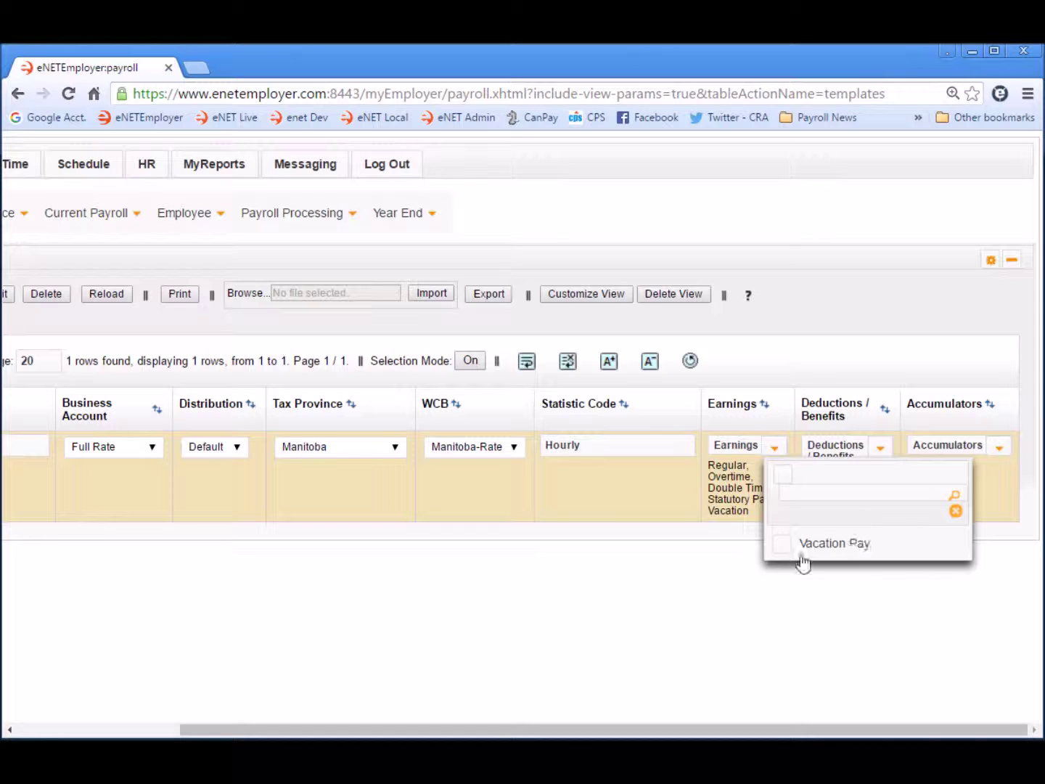
click(780, 549)
click(956, 511)
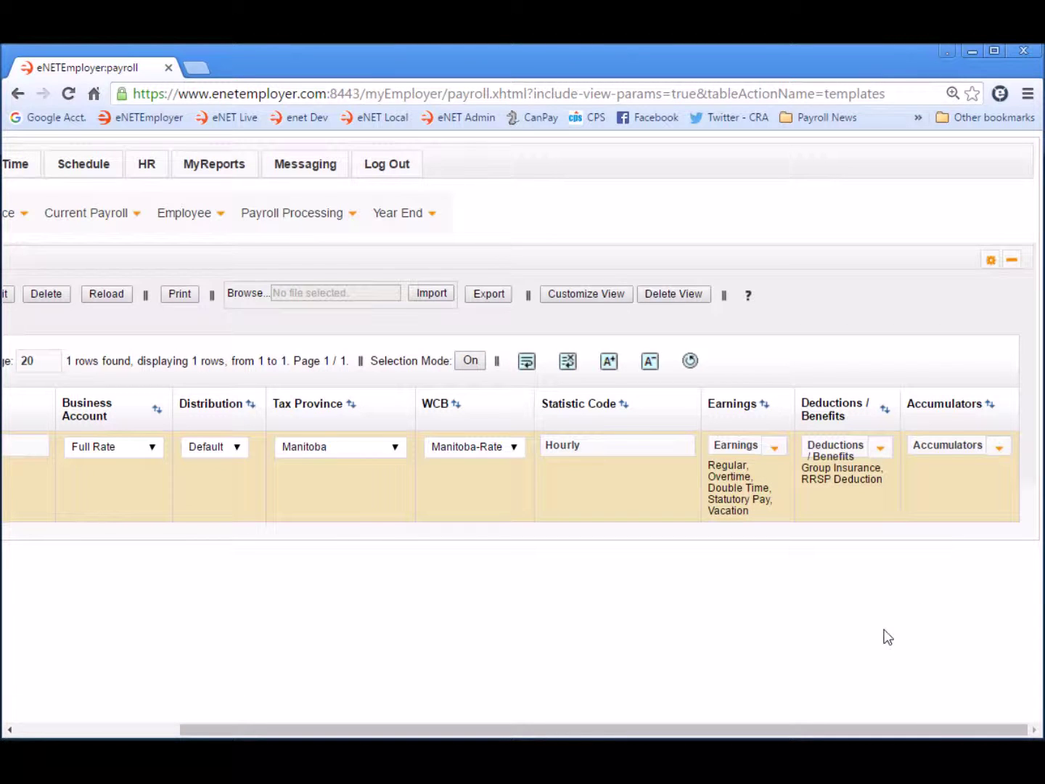
drag(211, 730, 7, 697)
click(67, 445)
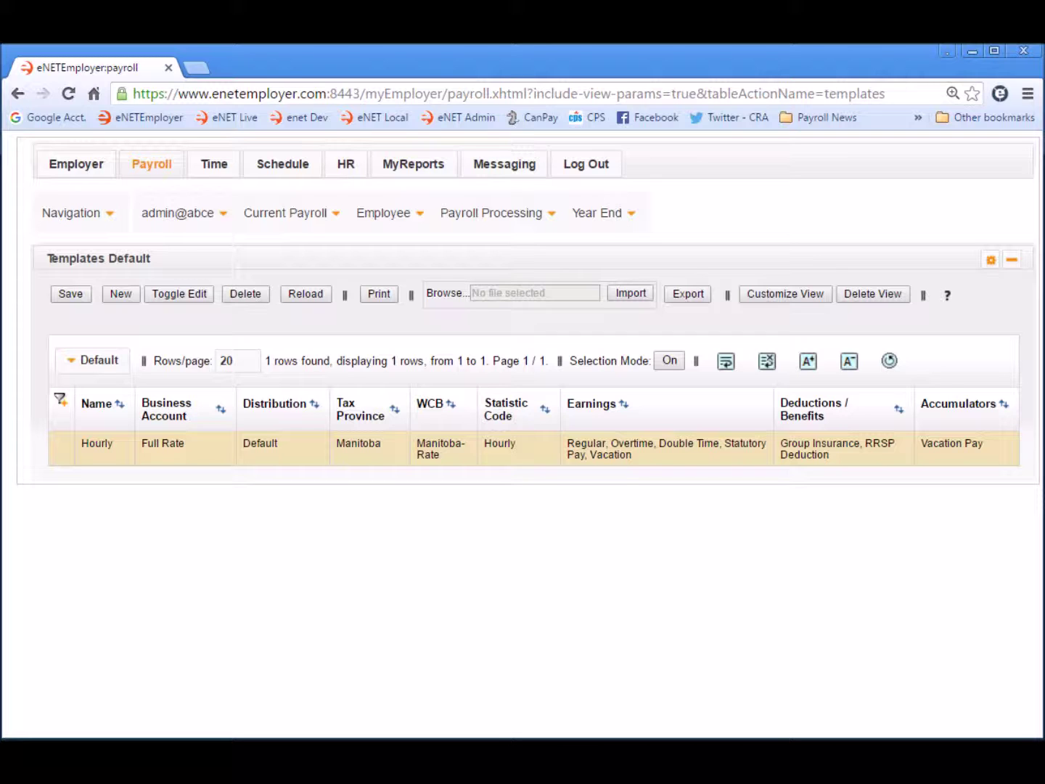
- Add a second blank template named Salary
click(119, 296)
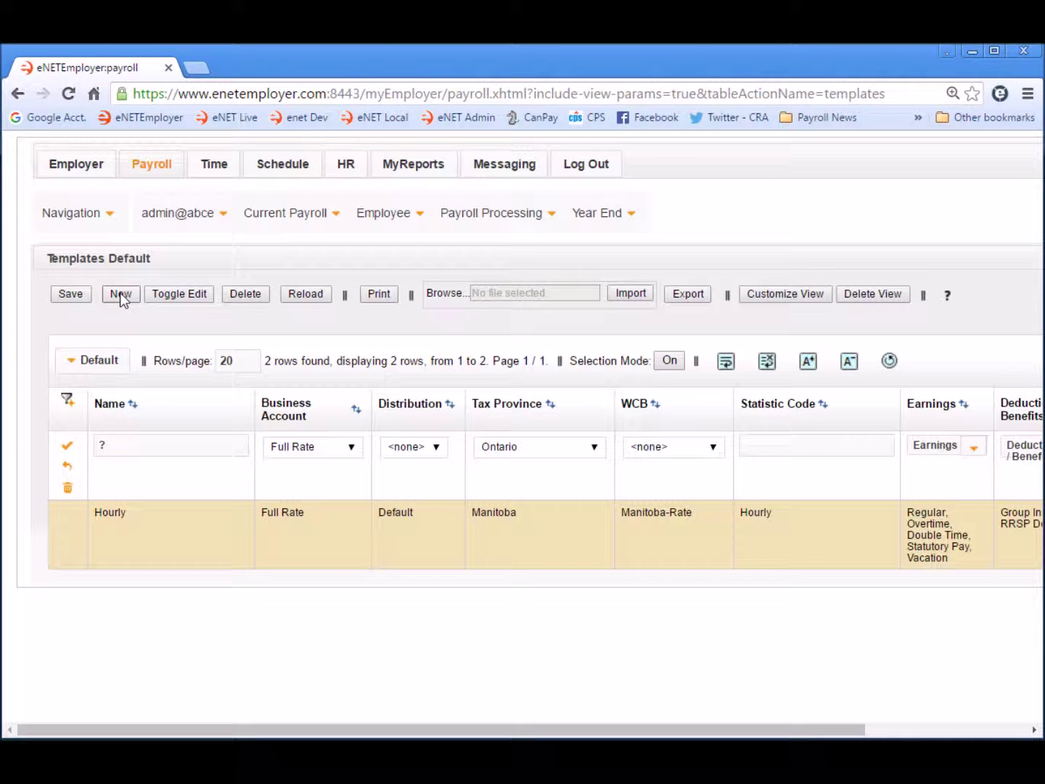
click(142, 447)
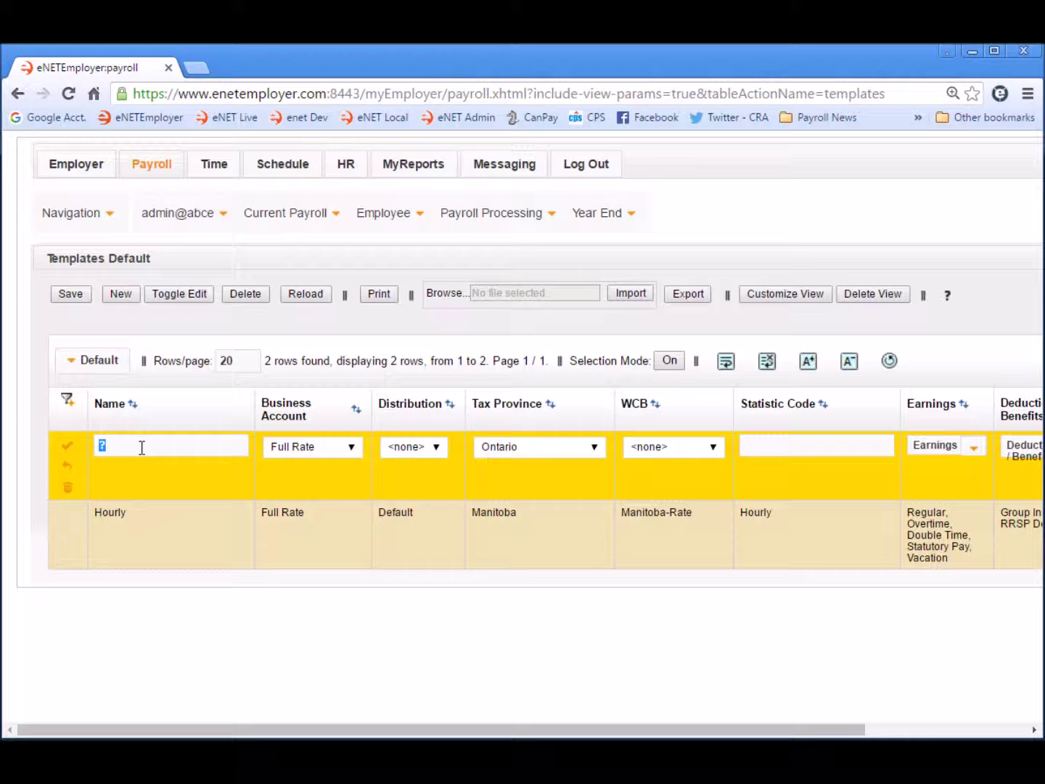
text(Salary)
key(Tab)
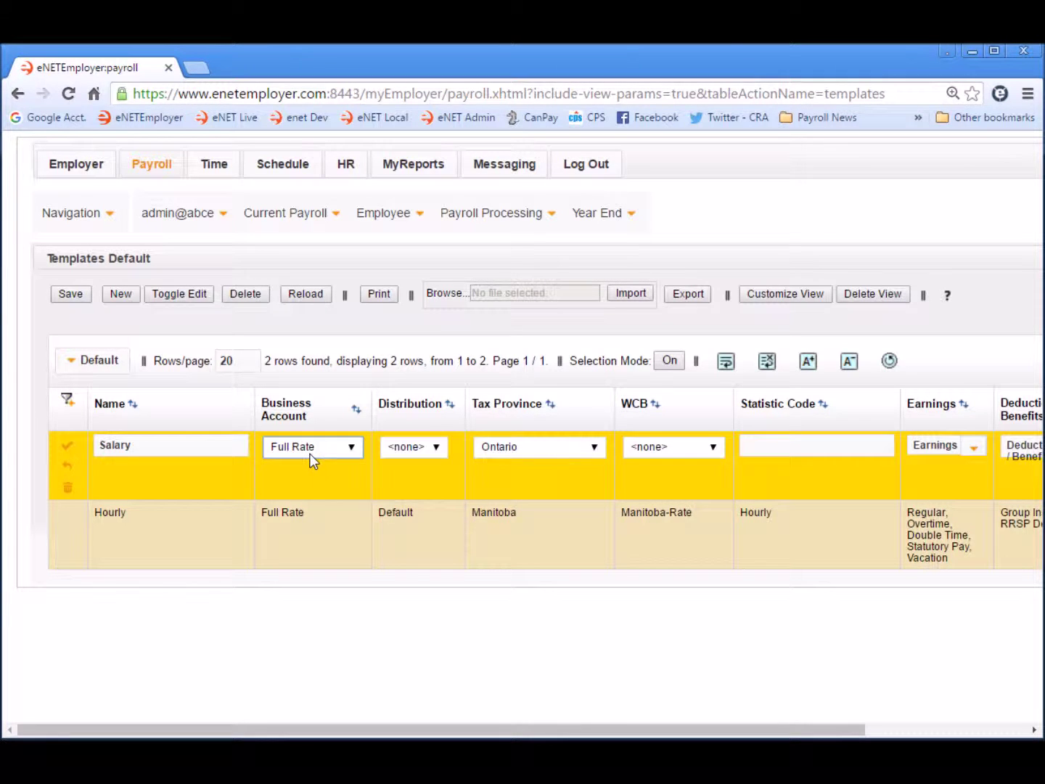
- Set Default distribution, Manitoba tax province, Manitoba-Rate WCB and statistic code Salary
click(436, 448)
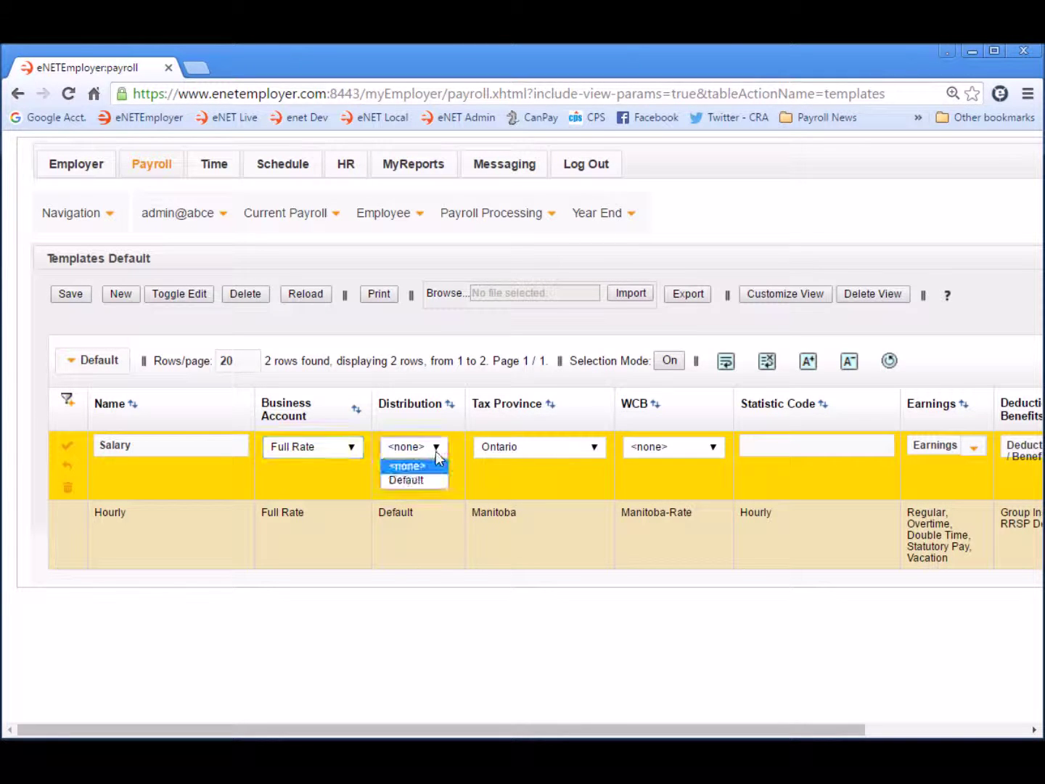
click(406, 481)
click(594, 447)
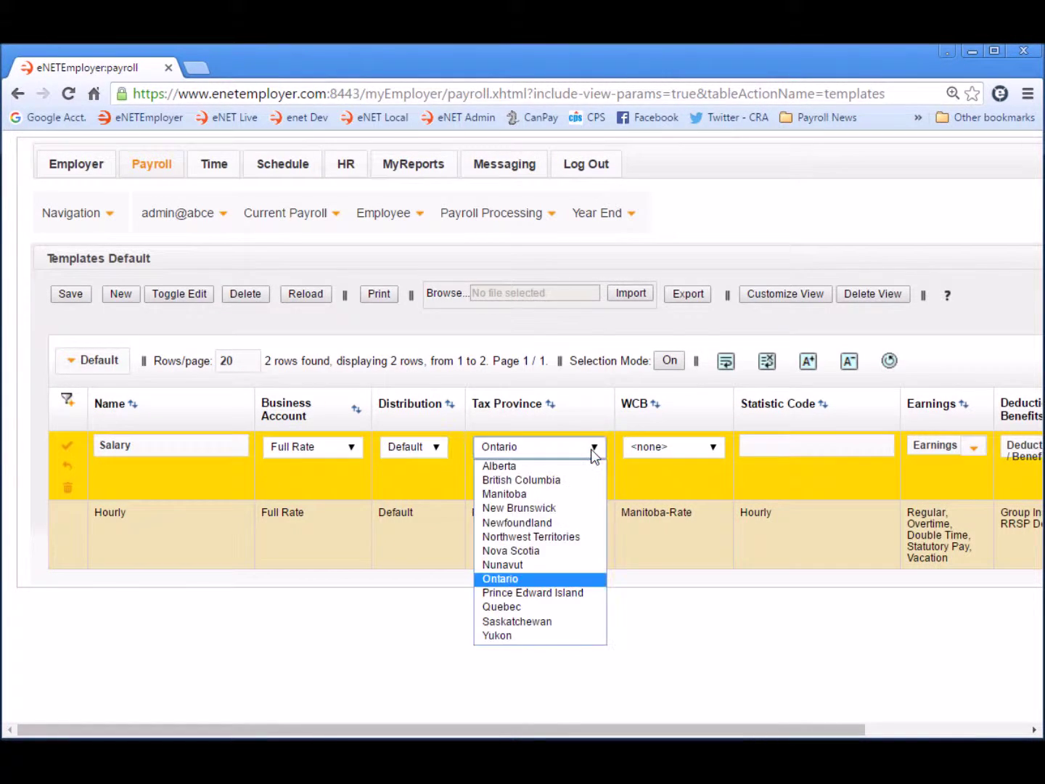
click(510, 495)
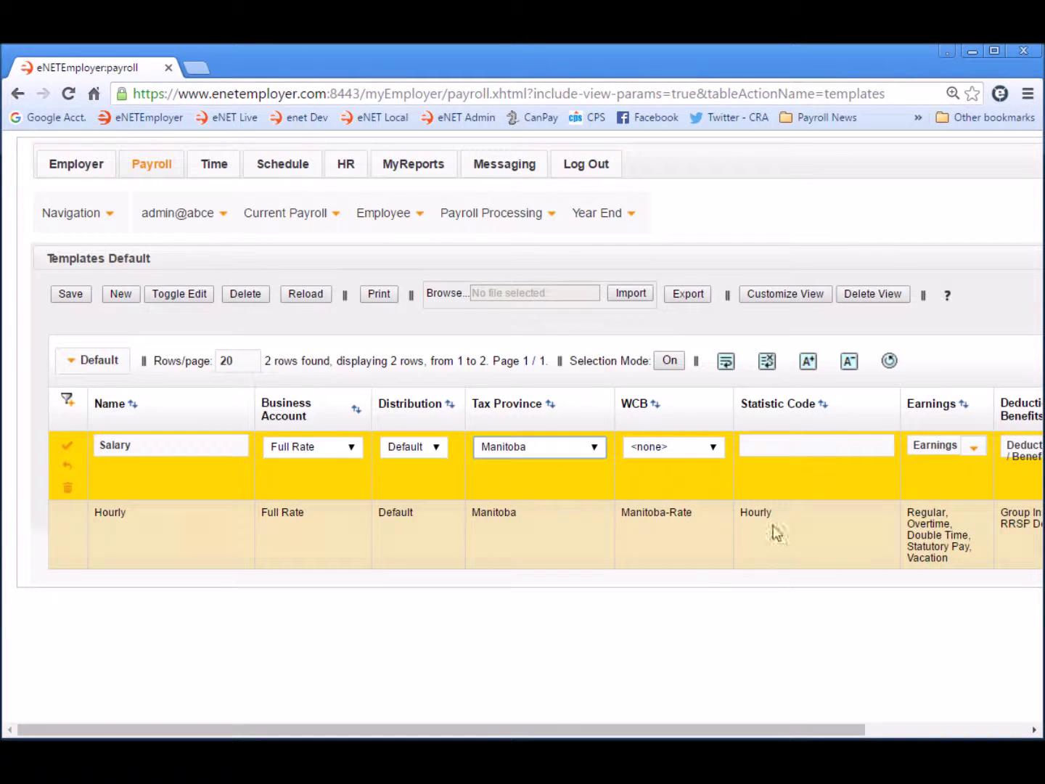
click(714, 447)
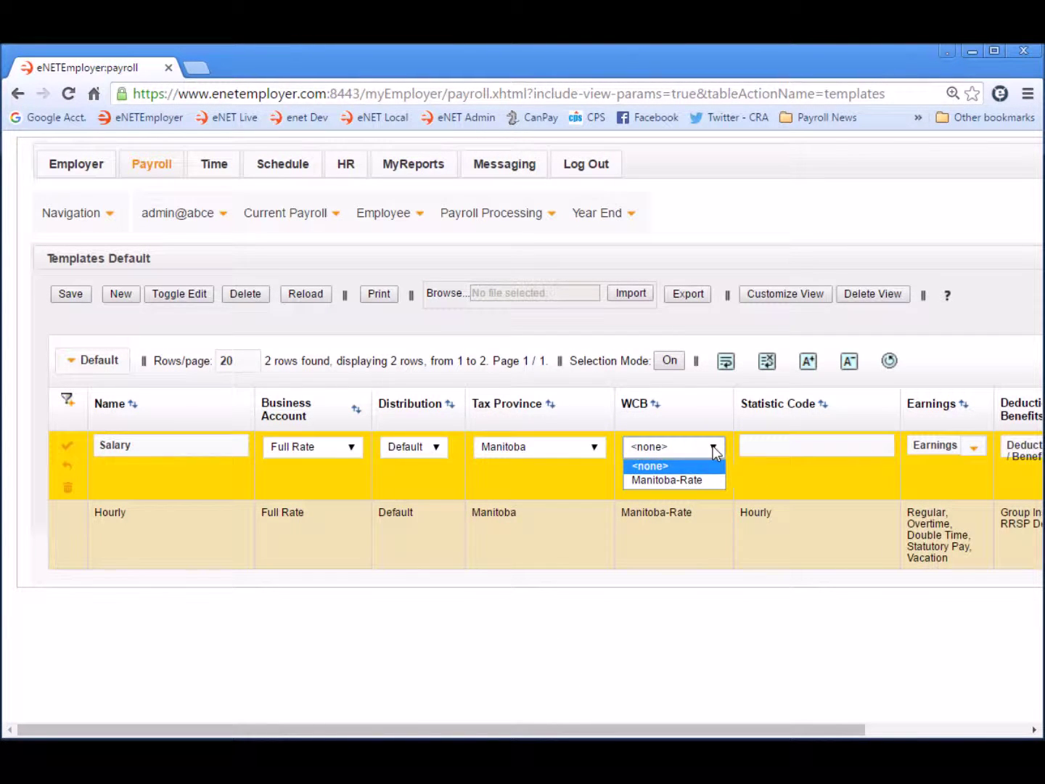
click(680, 481)
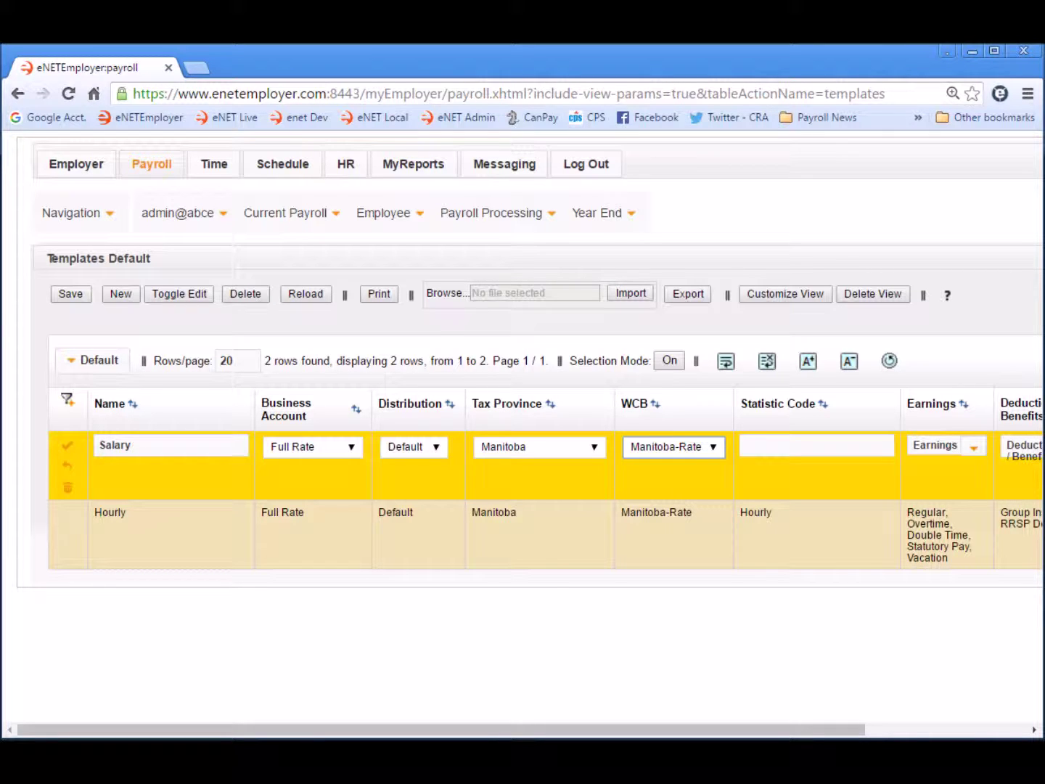
click(779, 446)
text(Salary)
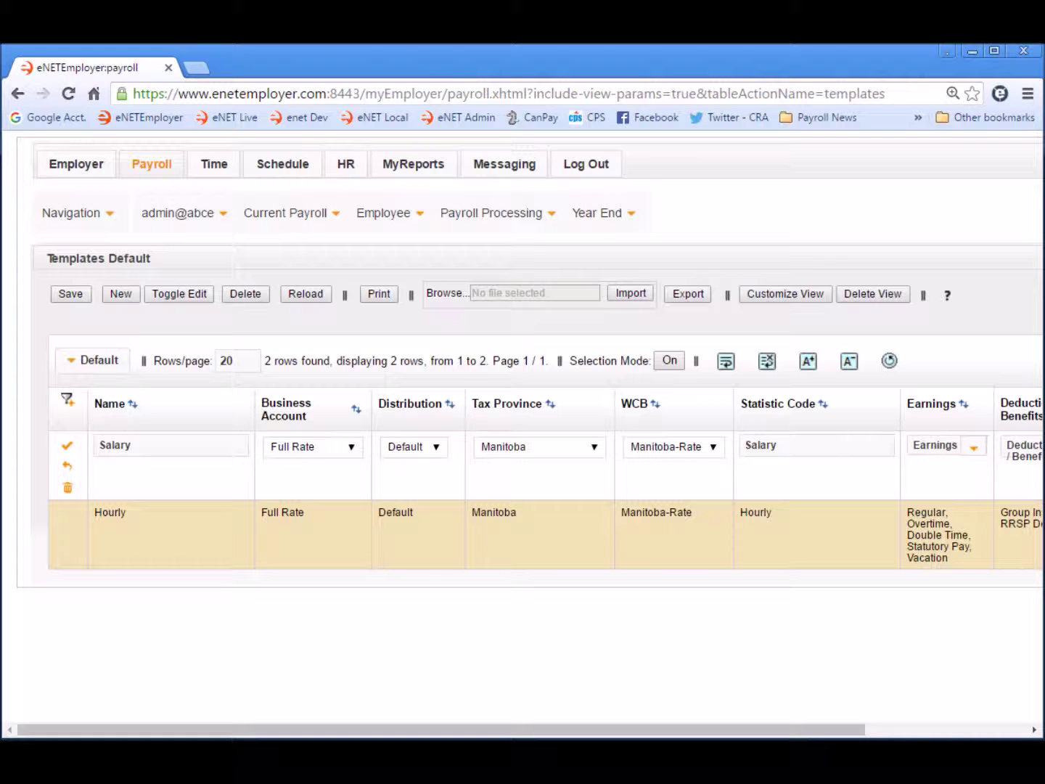
- Give the Salary template earnings Bonus, Commission, Salary and Vacation
click(1009, 730)
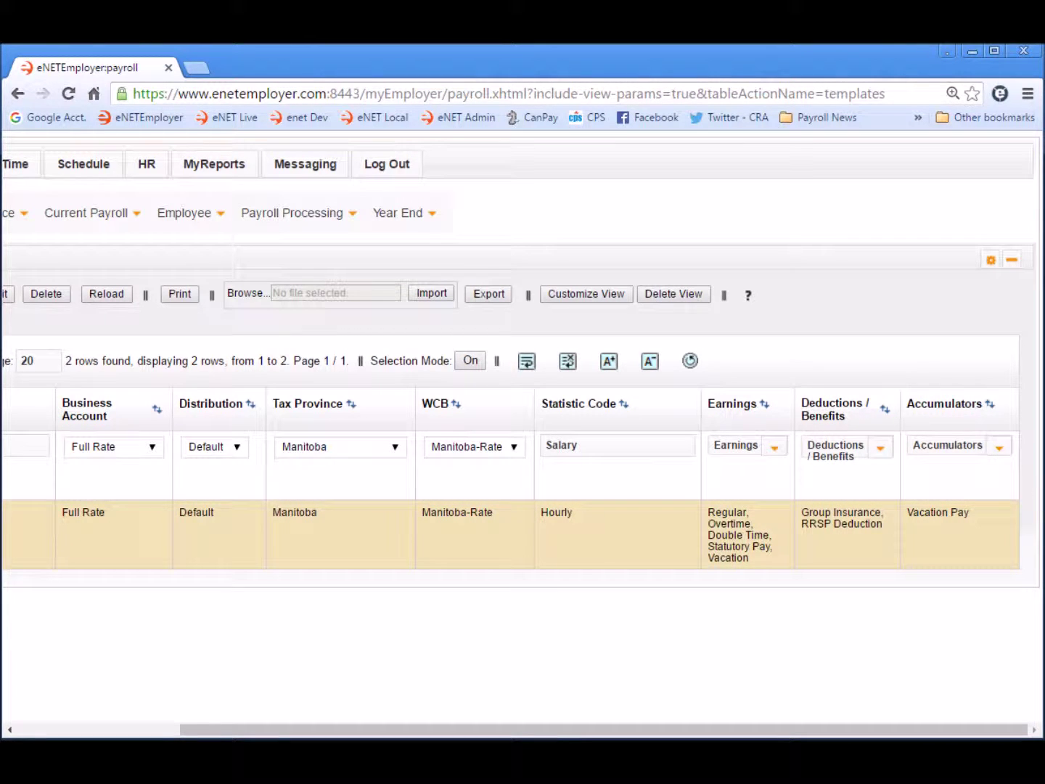
click(775, 448)
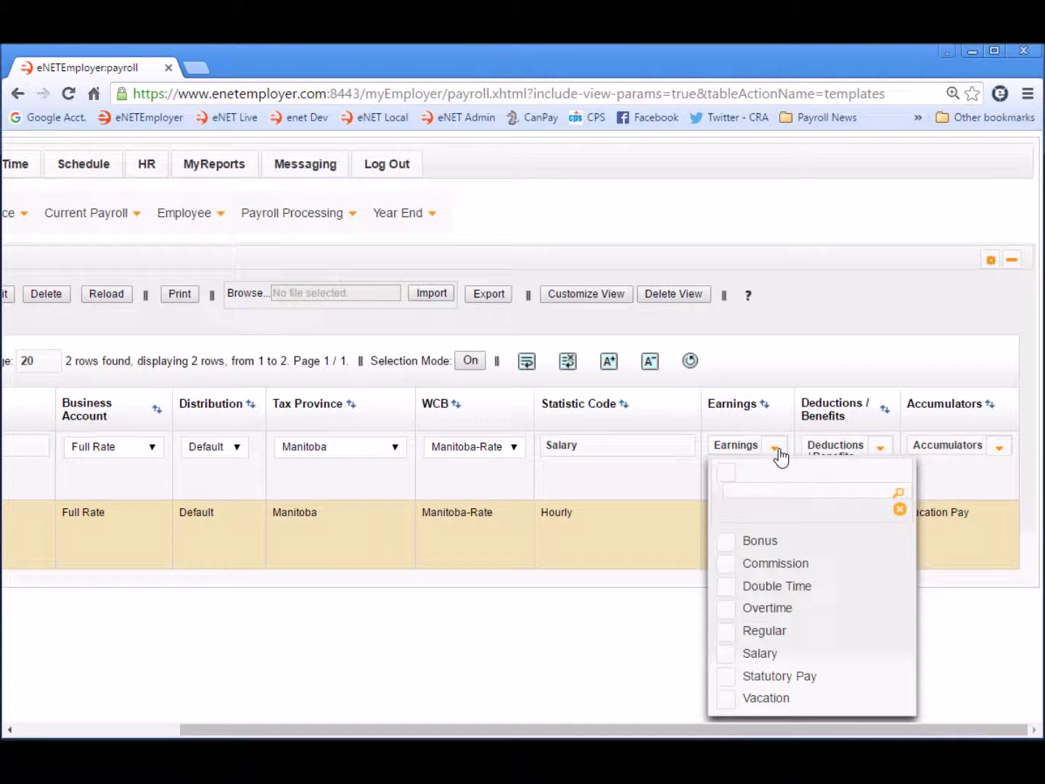
click(726, 544)
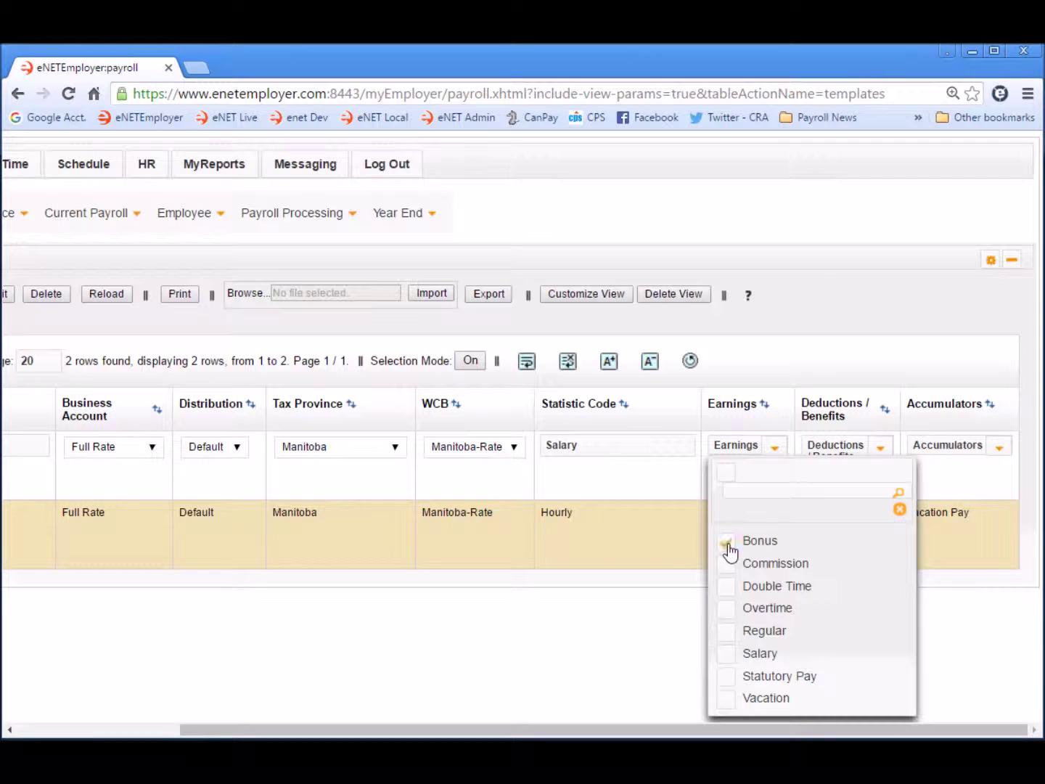
click(726, 564)
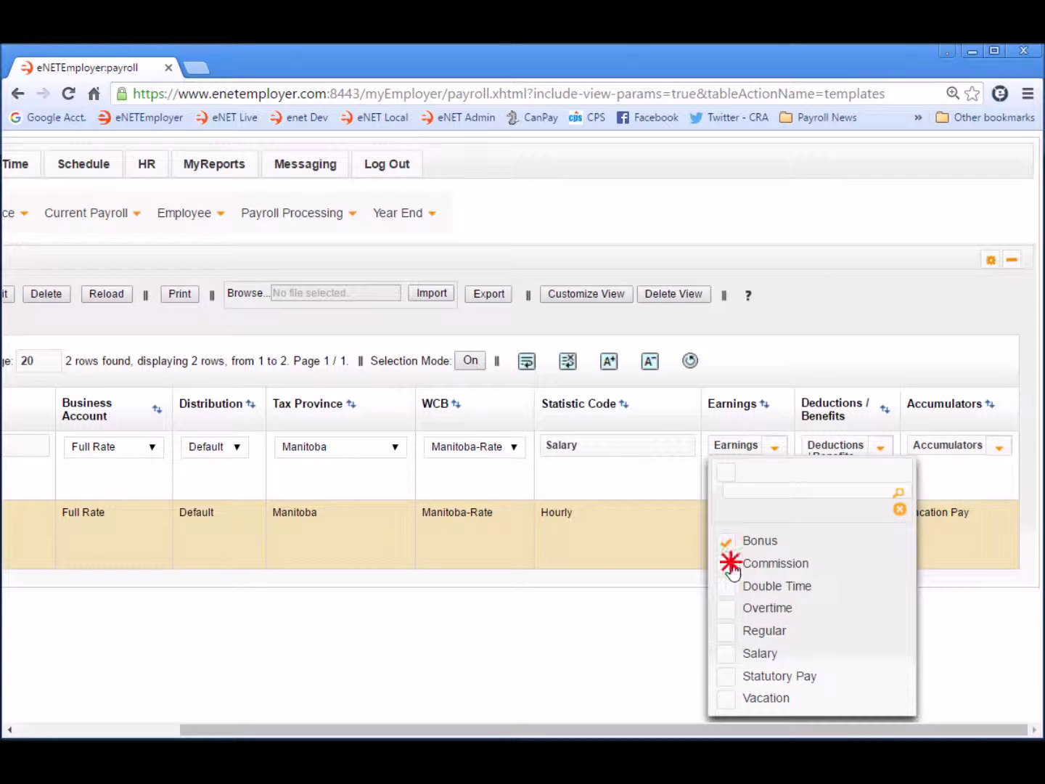
click(727, 657)
click(728, 701)
click(900, 509)
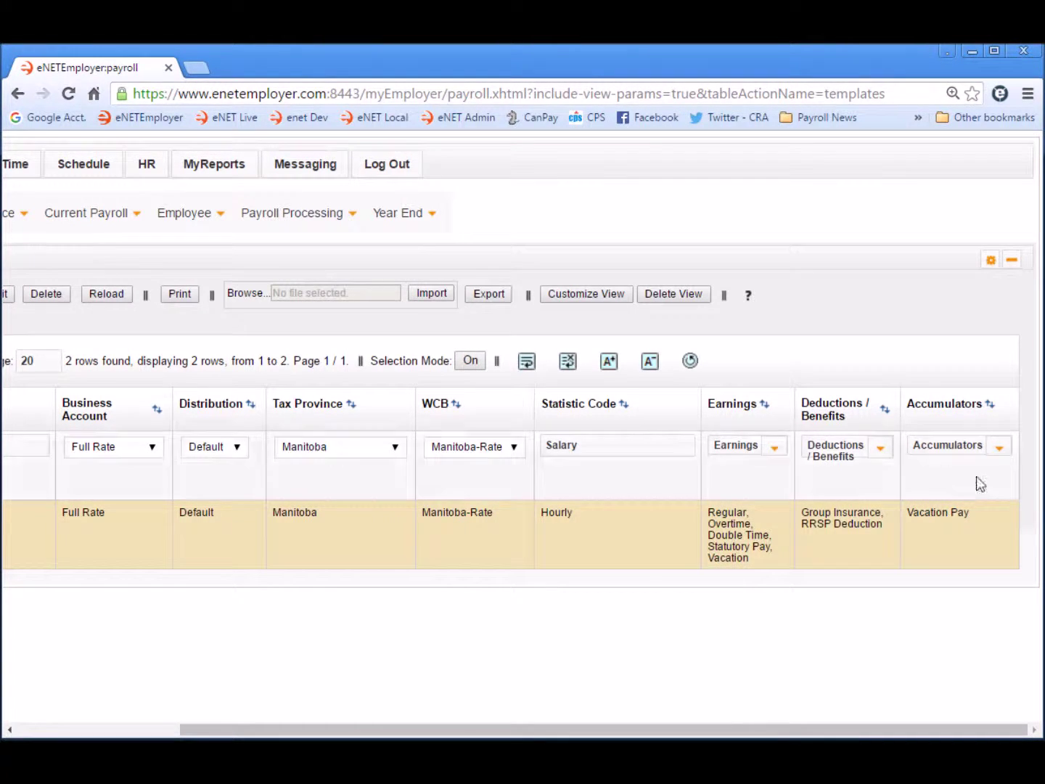
click(955, 489)
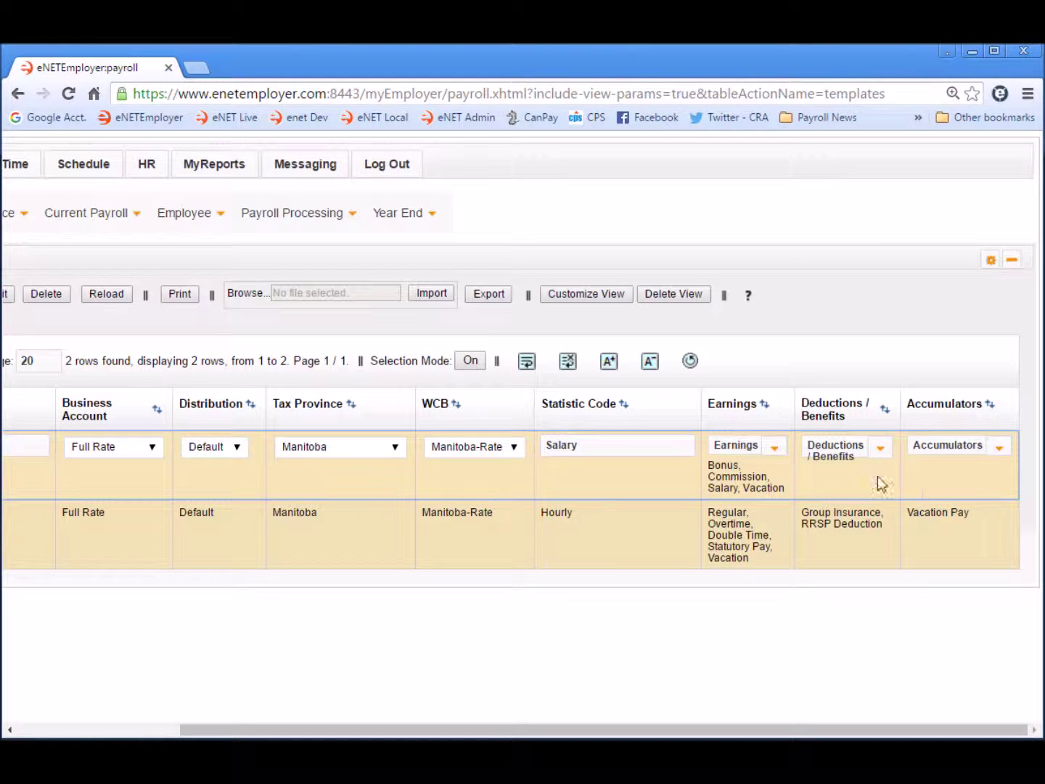
- Add Group Insurance, RRSP Deduction and the Vacation Pay accumulator, then save Salary
click(883, 450)
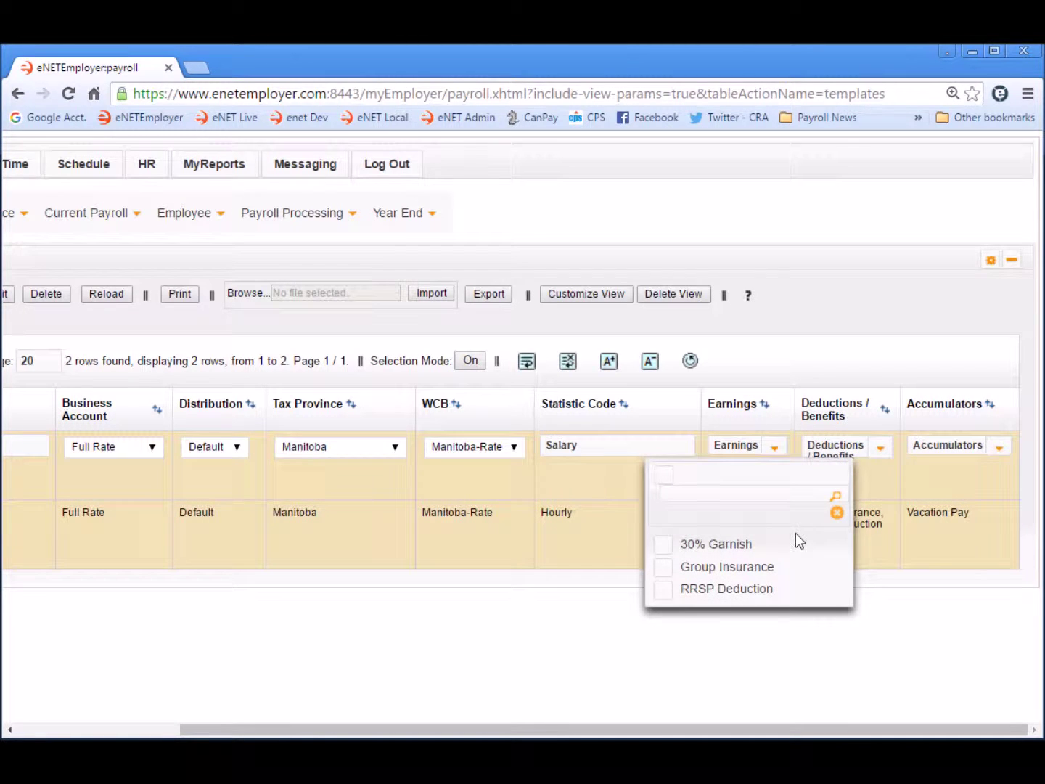
click(737, 570)
click(730, 593)
click(838, 513)
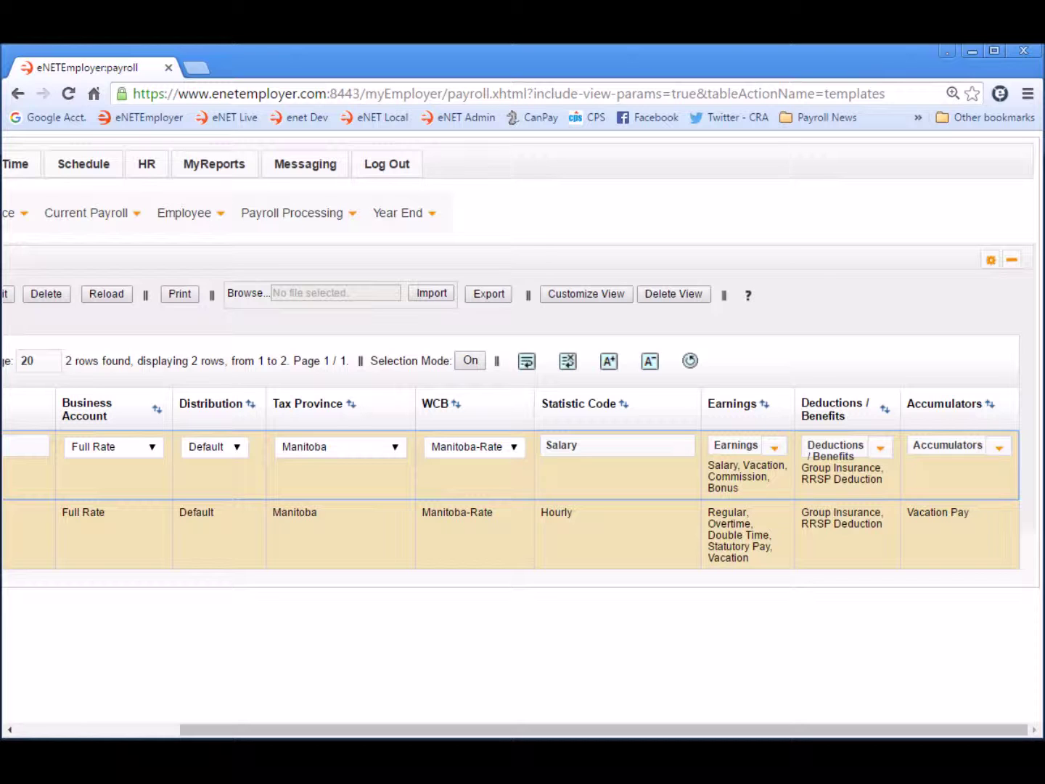
click(1002, 449)
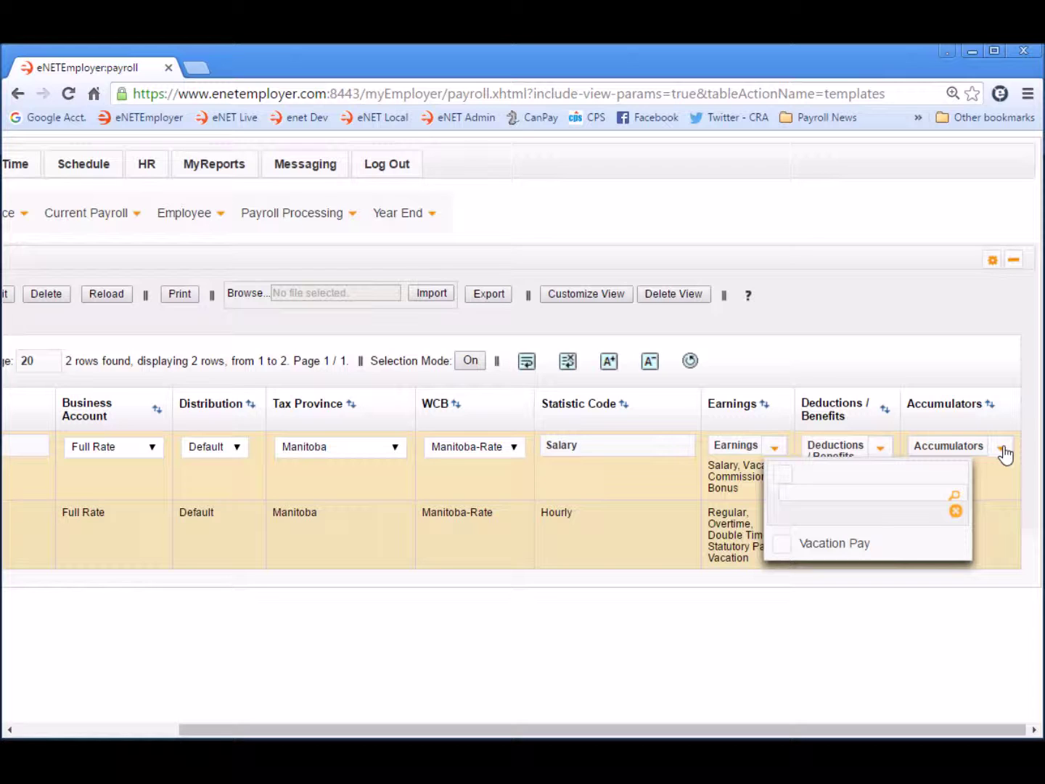
click(784, 548)
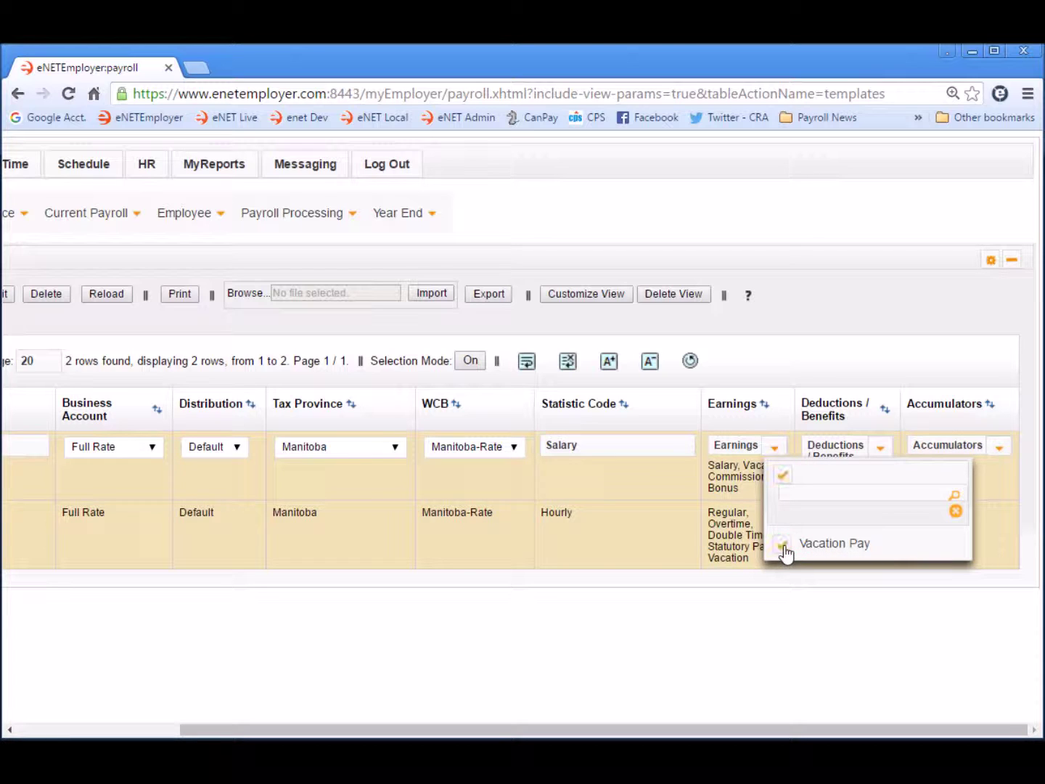
click(956, 512)
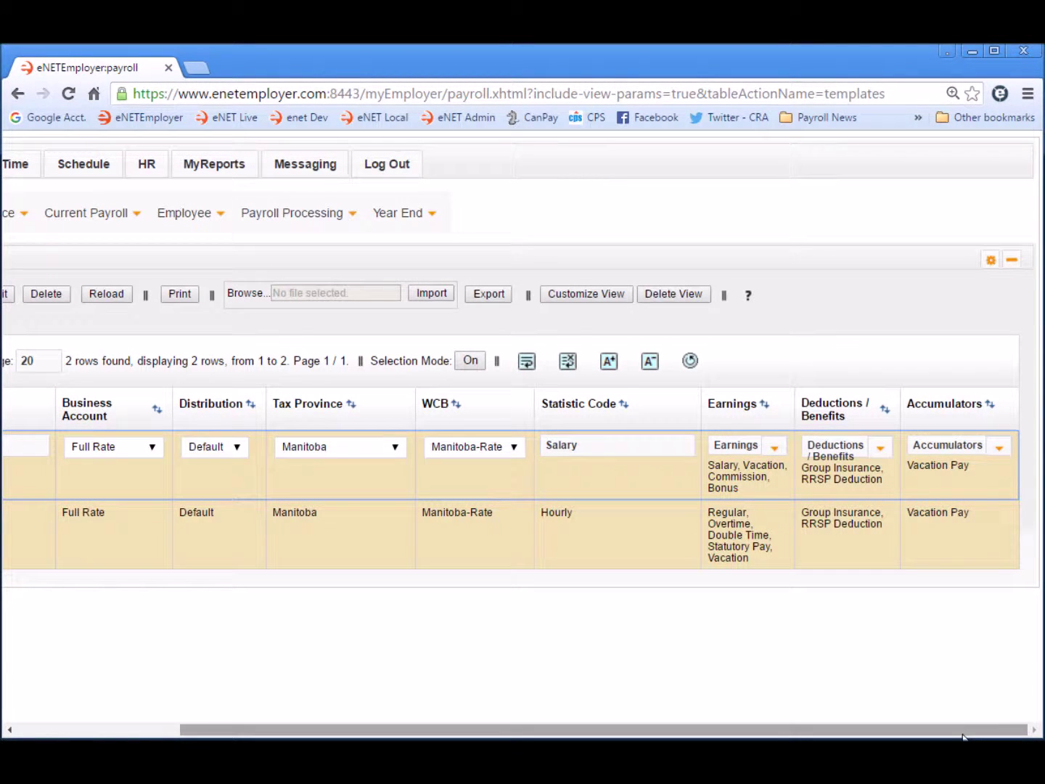
drag(960, 730, 702, 732)
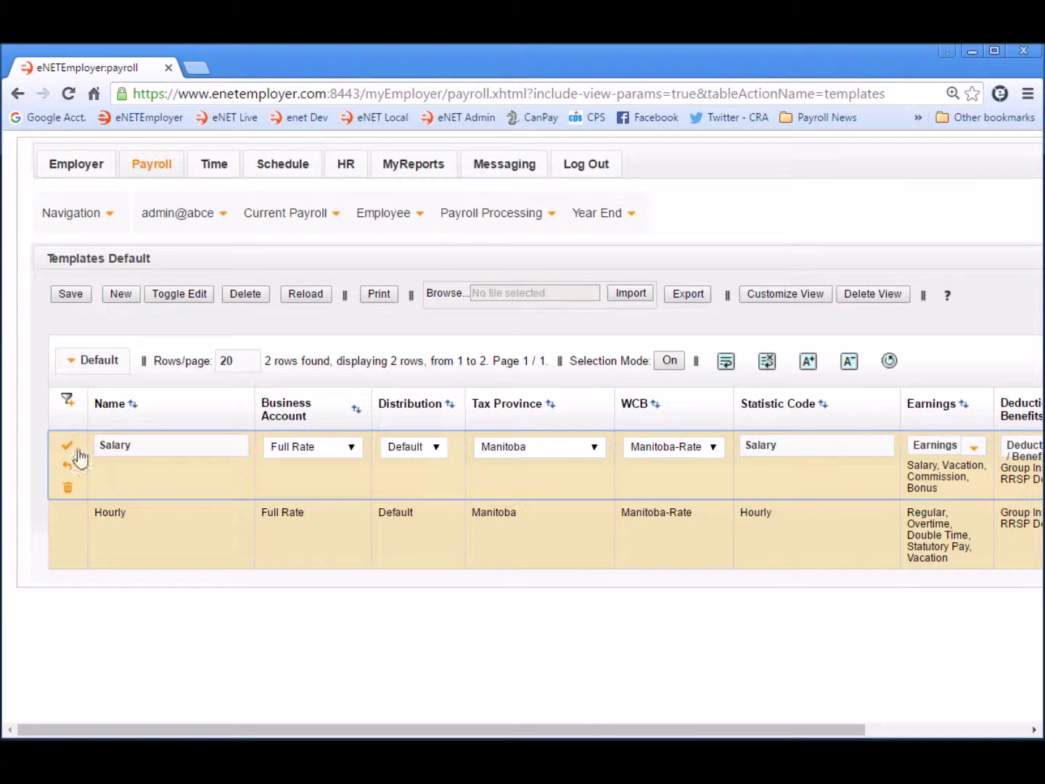
click(66, 445)
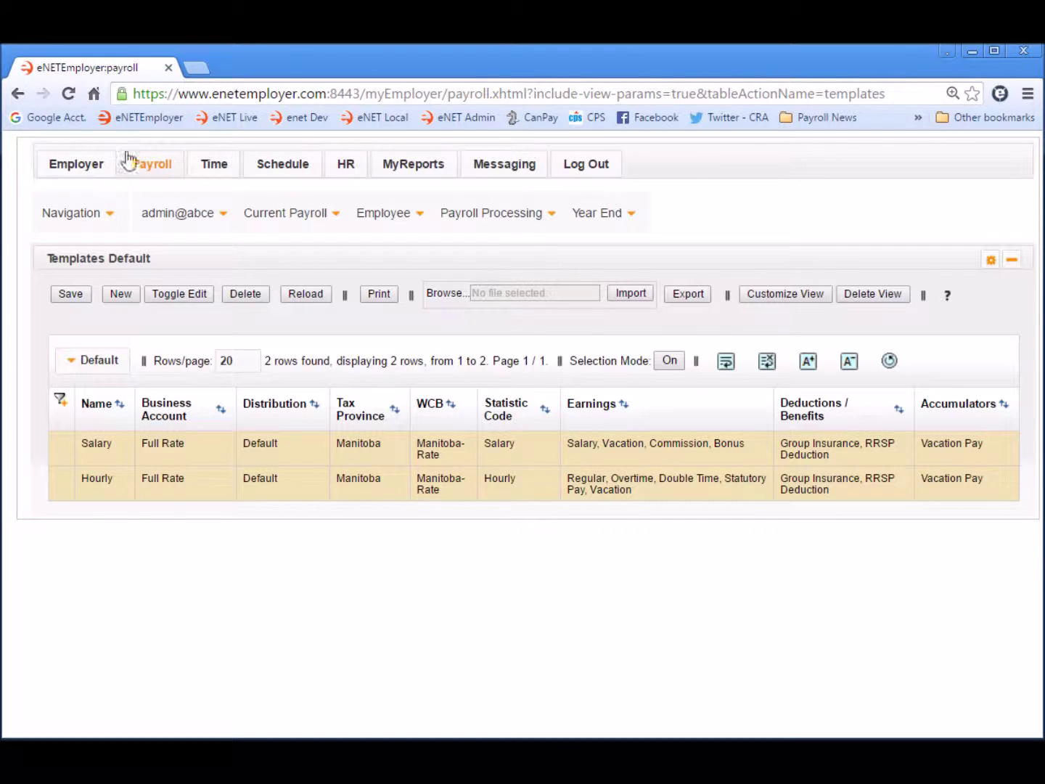
- Go to the Employee > Setup Employee page
click(385, 212)
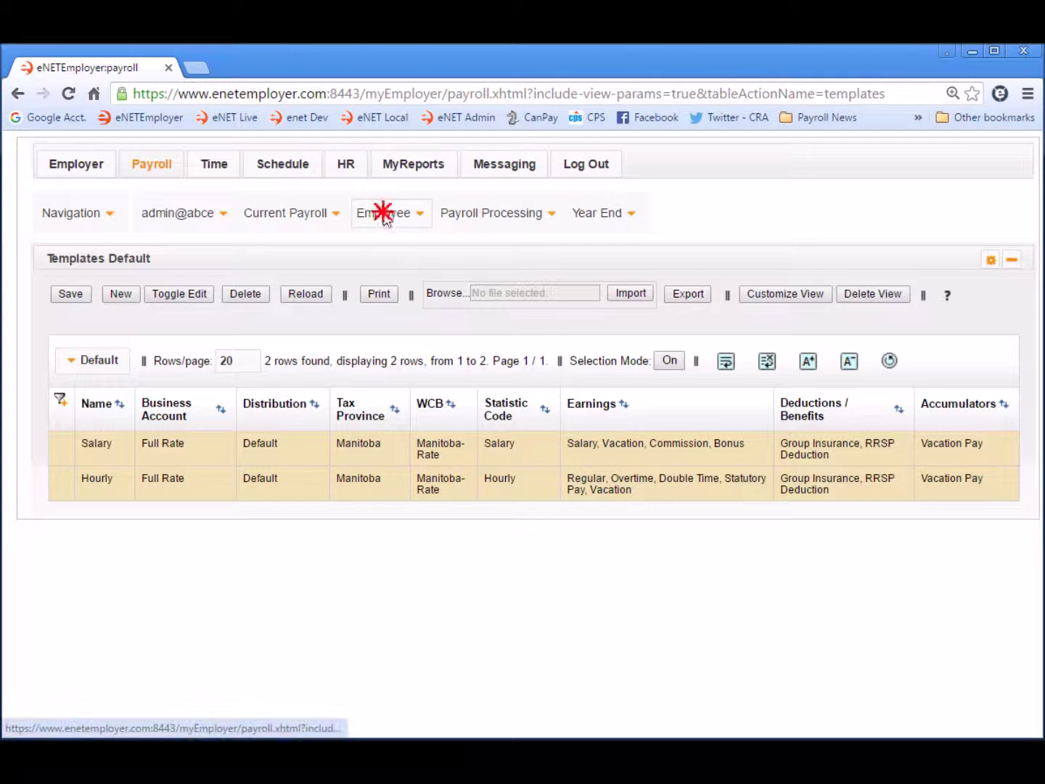
click(427, 251)
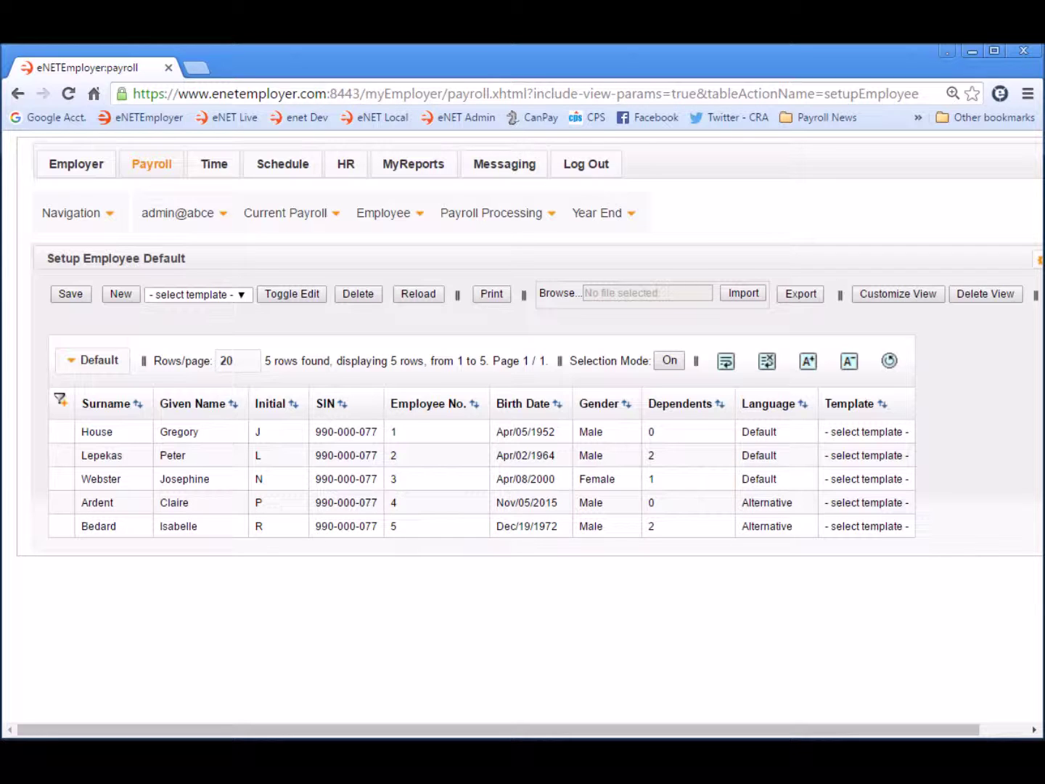
- Choose the Hourly template and add a new employee row from it
click(247, 296)
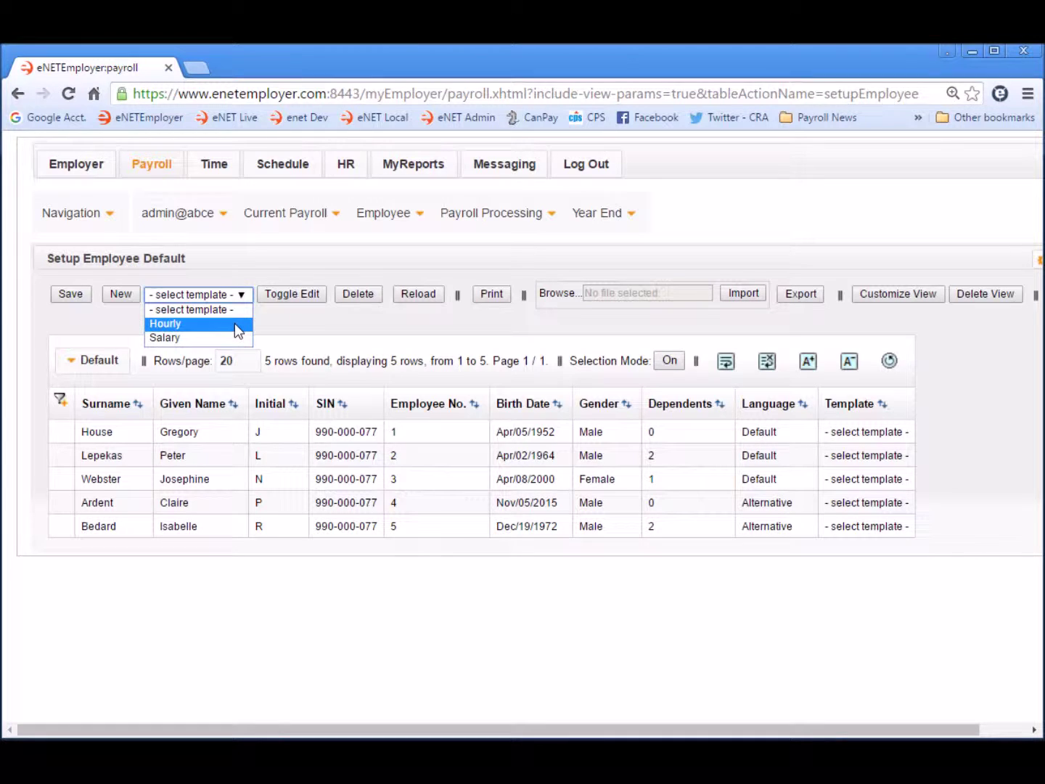
click(234, 323)
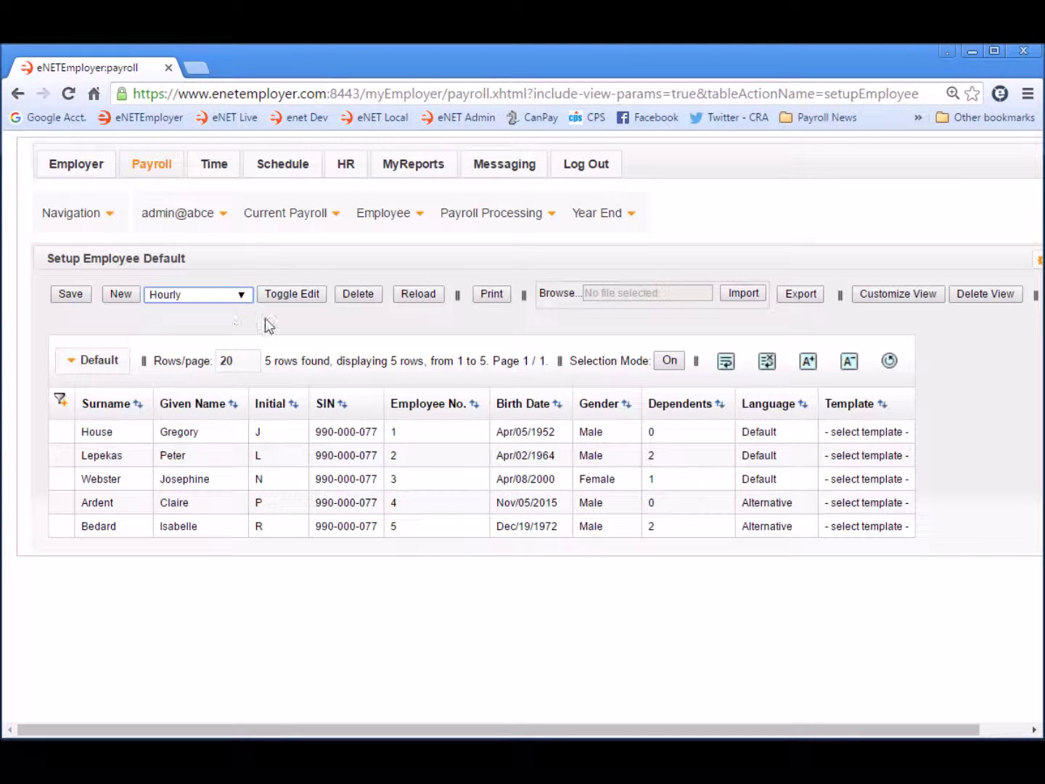
click(118, 292)
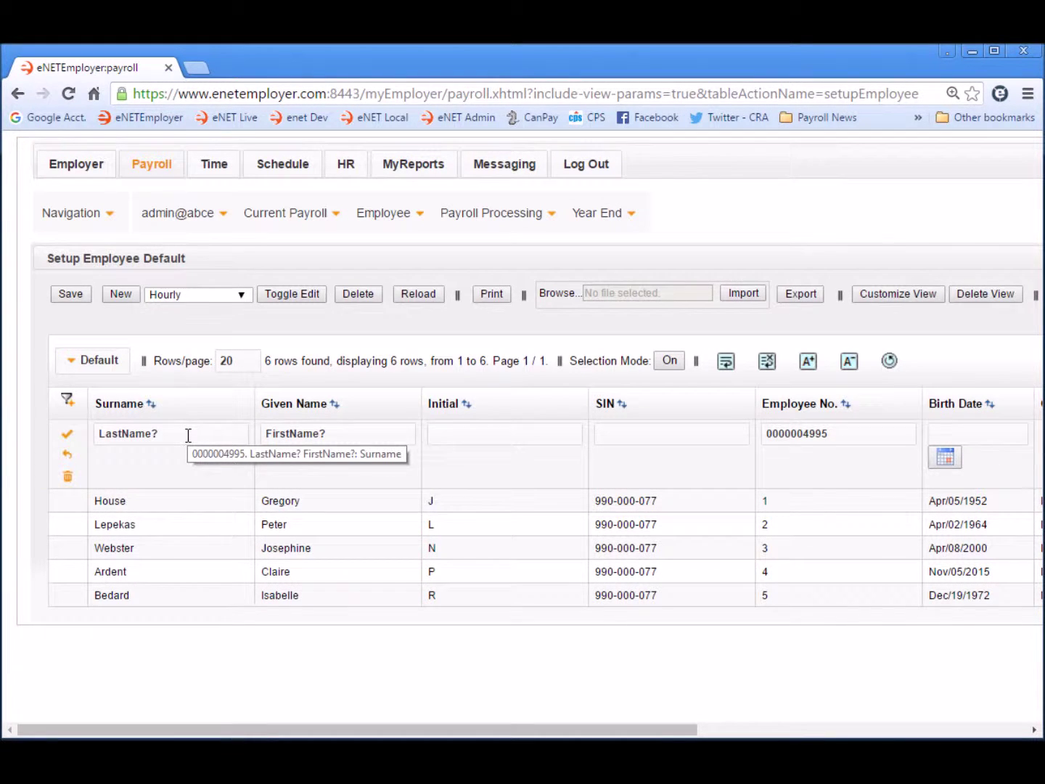
- Enter the employee's surname, given name, middle initial, SIN and employee number
click(188, 435)
key(Tab)
key(Tab)
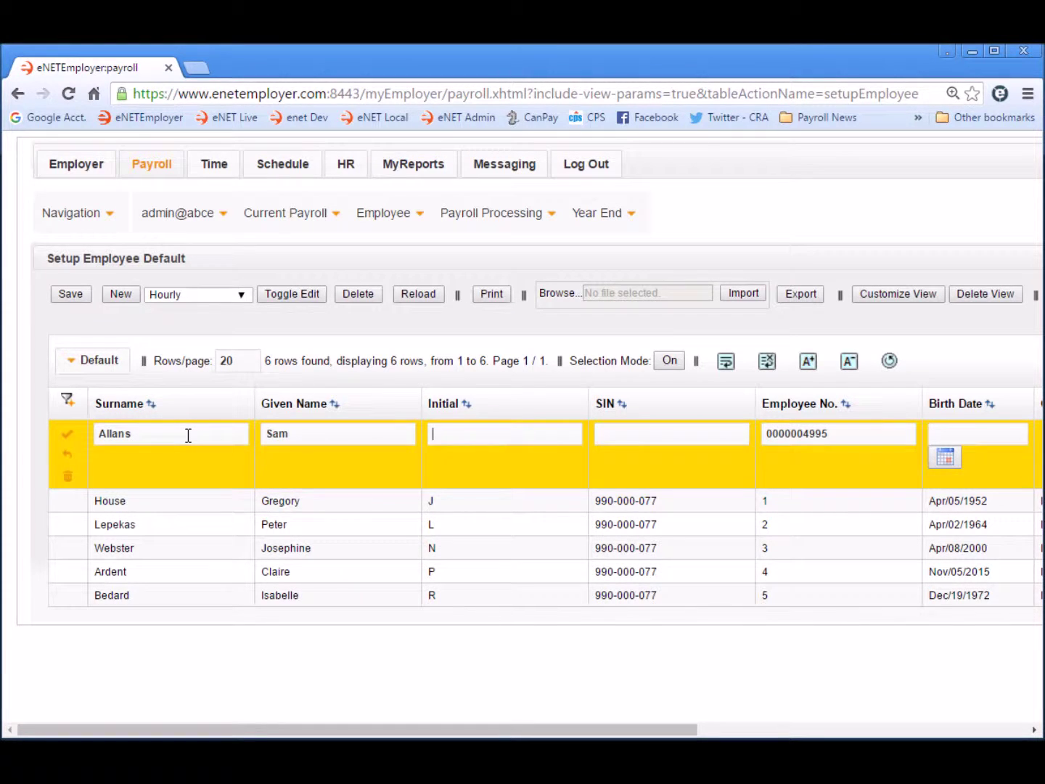
text(M)
key(Tab)
key(Tab)
text(06)
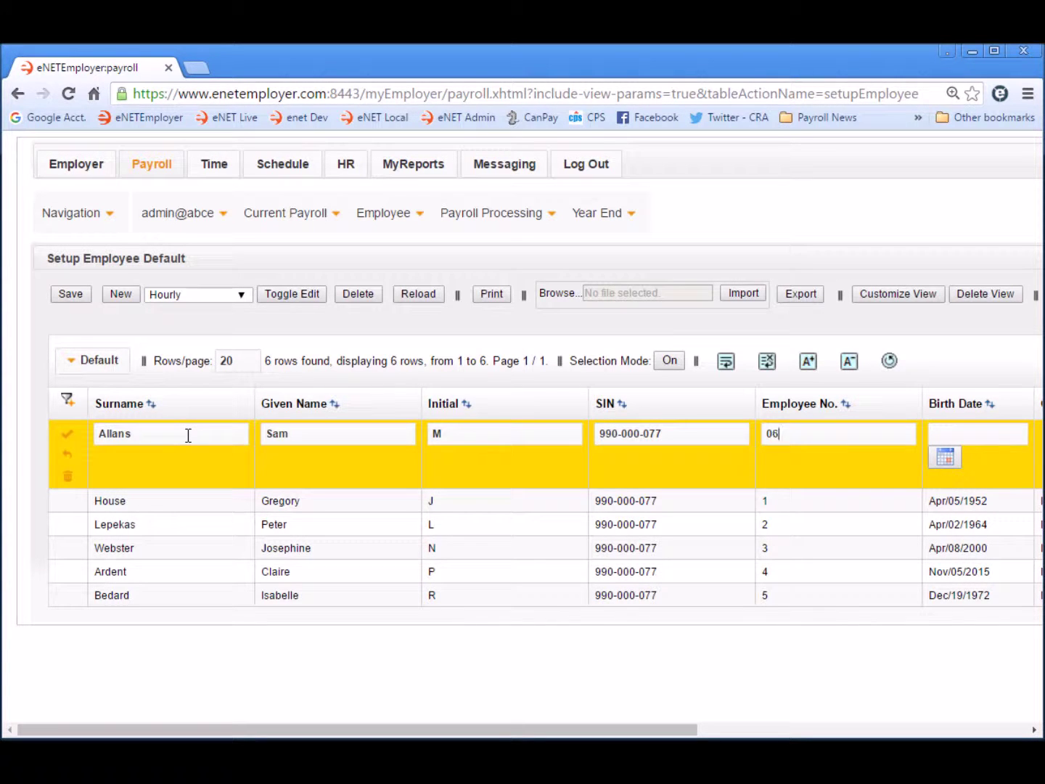
key(Tab)
- Set the employee's birth date to January 15, 1980
drag(292, 731, 715, 736)
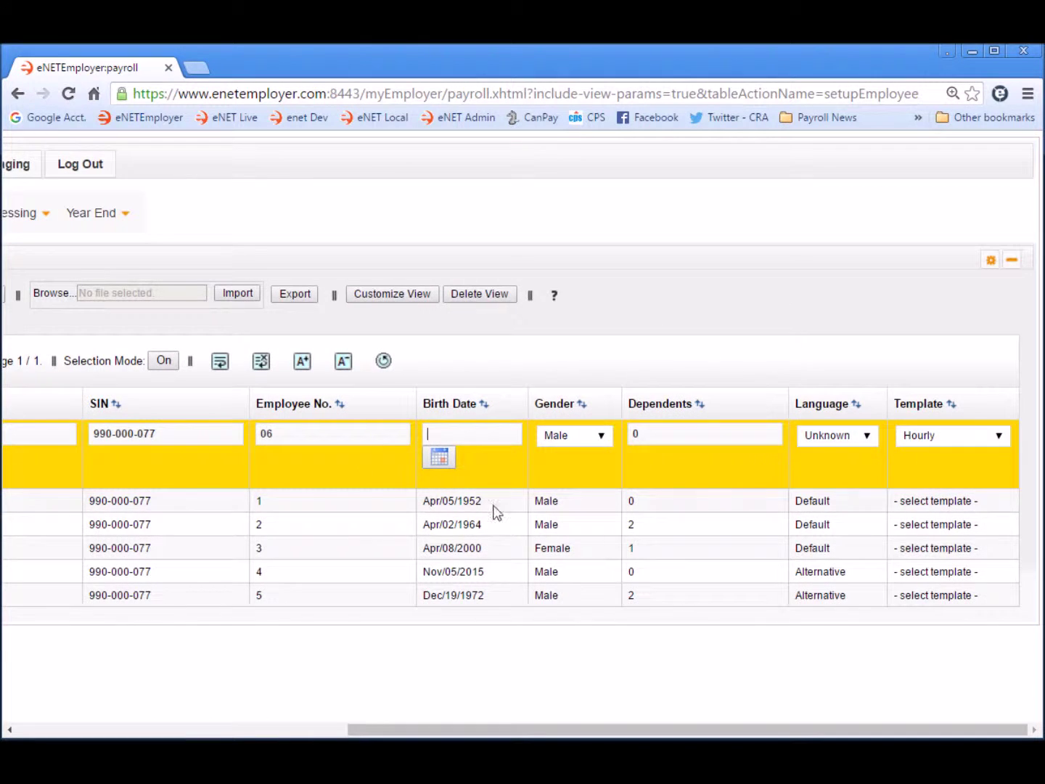
click(440, 459)
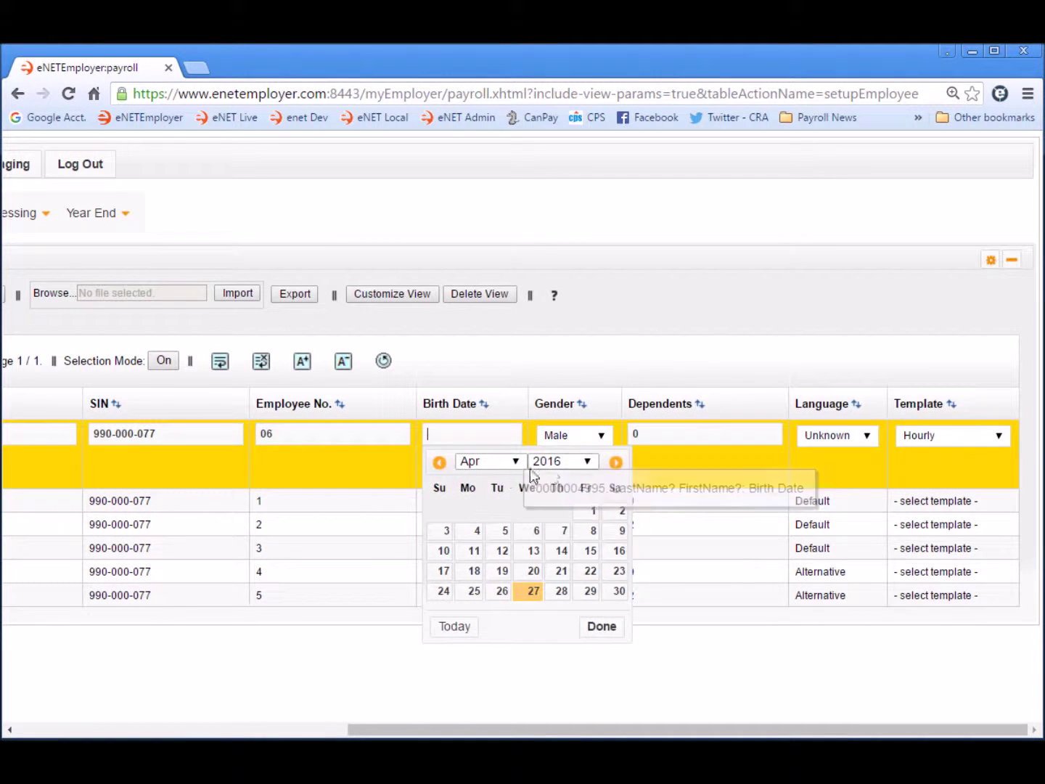
click(588, 460)
click(594, 537)
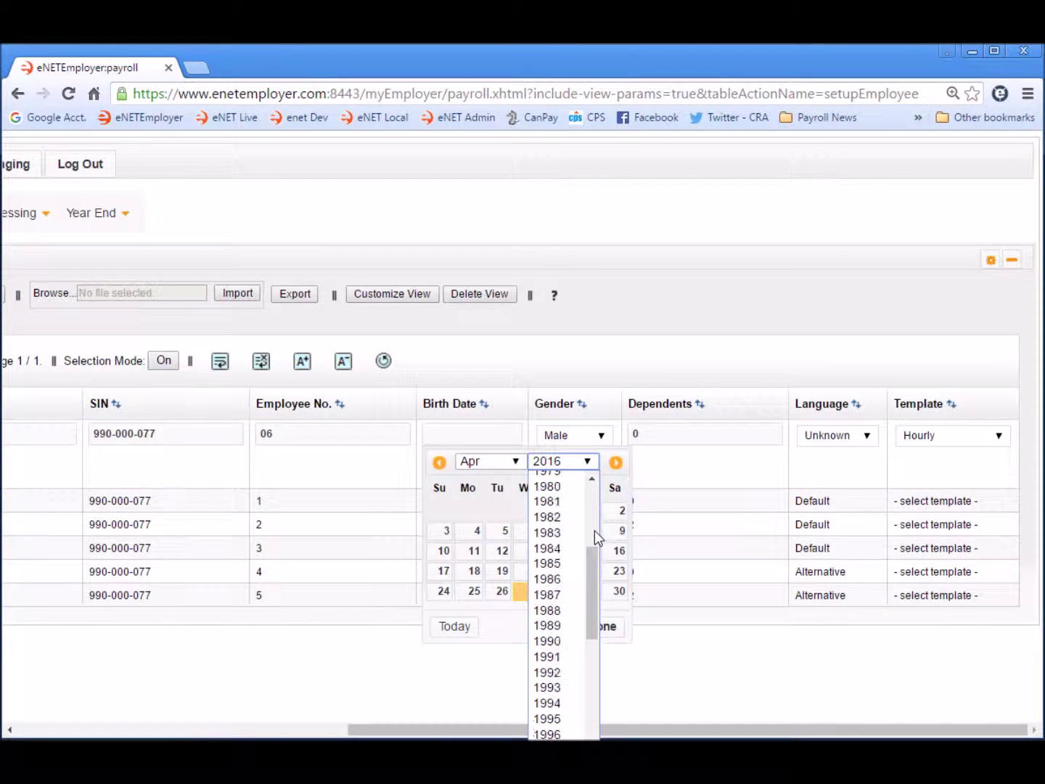
click(515, 461)
click(477, 477)
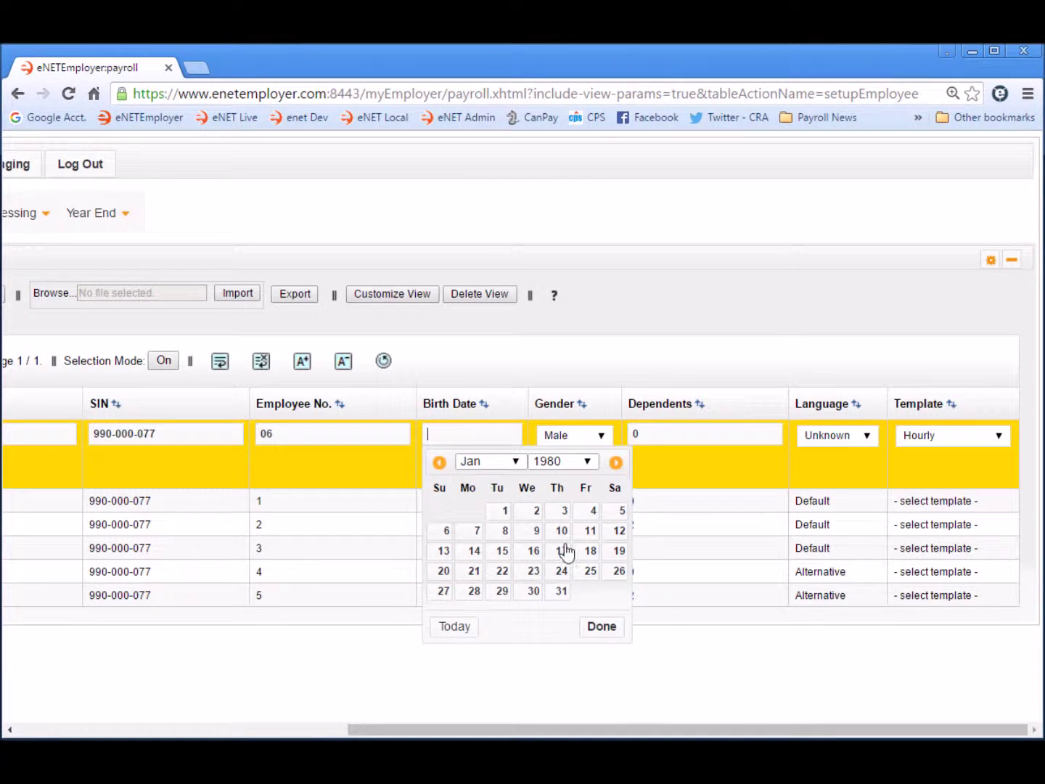
click(504, 550)
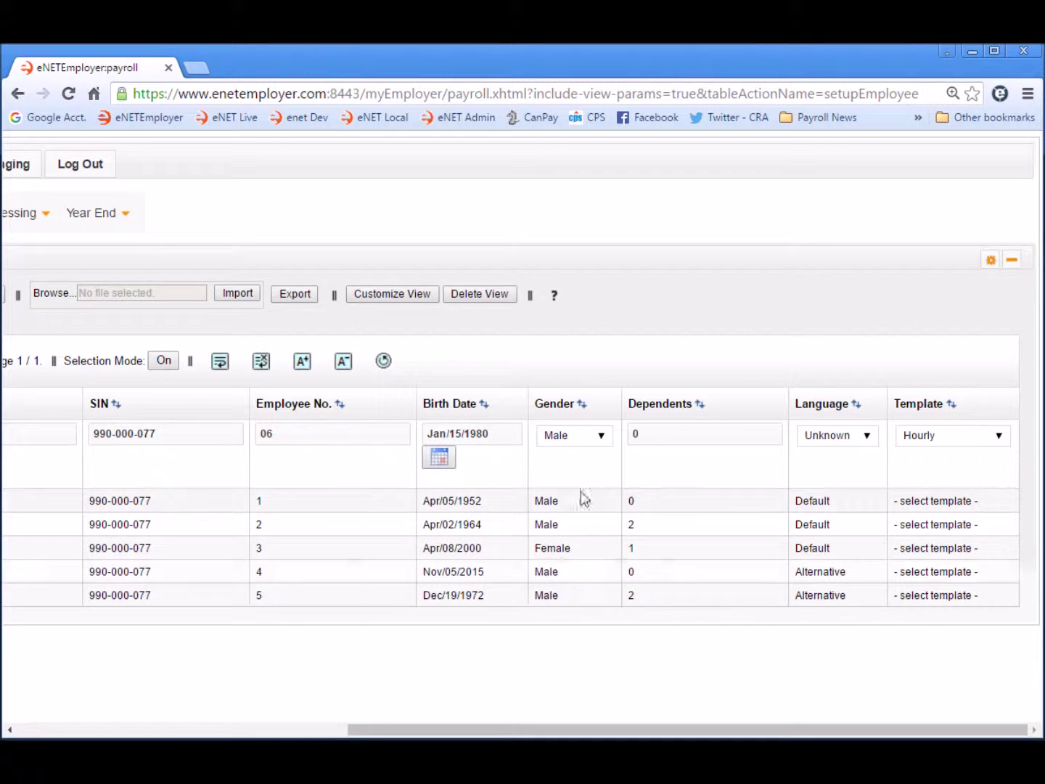
- Set 1 dependent and Default language, then save the new employee
double_click(651, 434)
text(1)
click(869, 438)
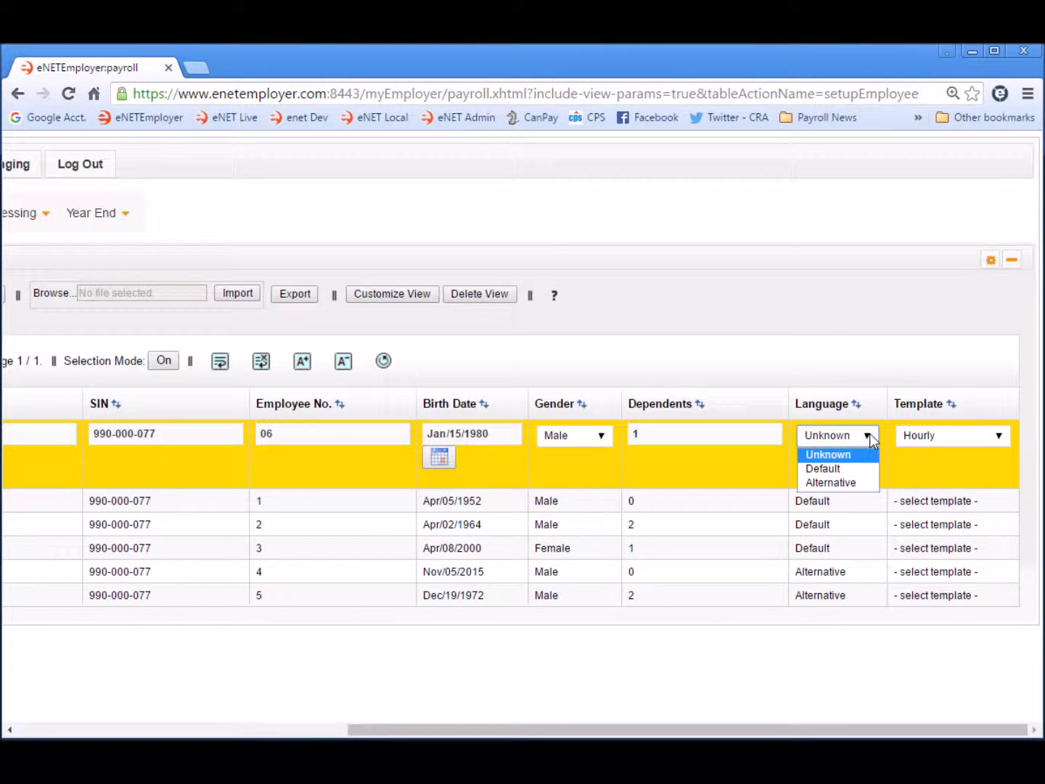
click(825, 468)
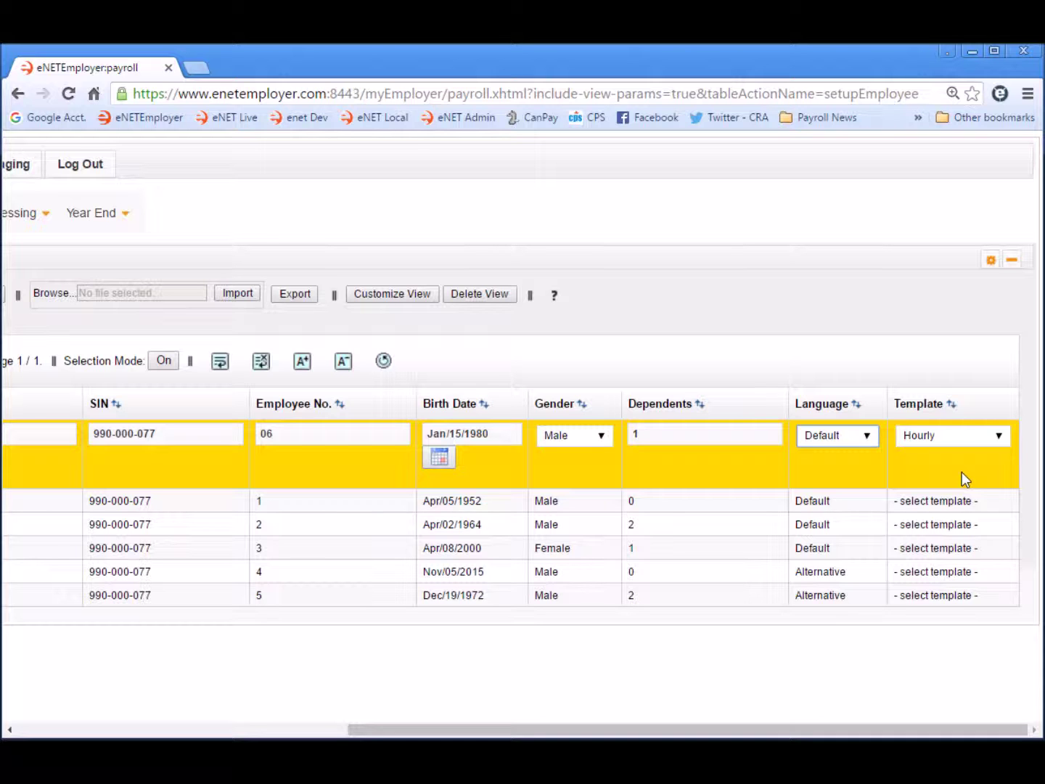
click(9, 730)
click(10, 730)
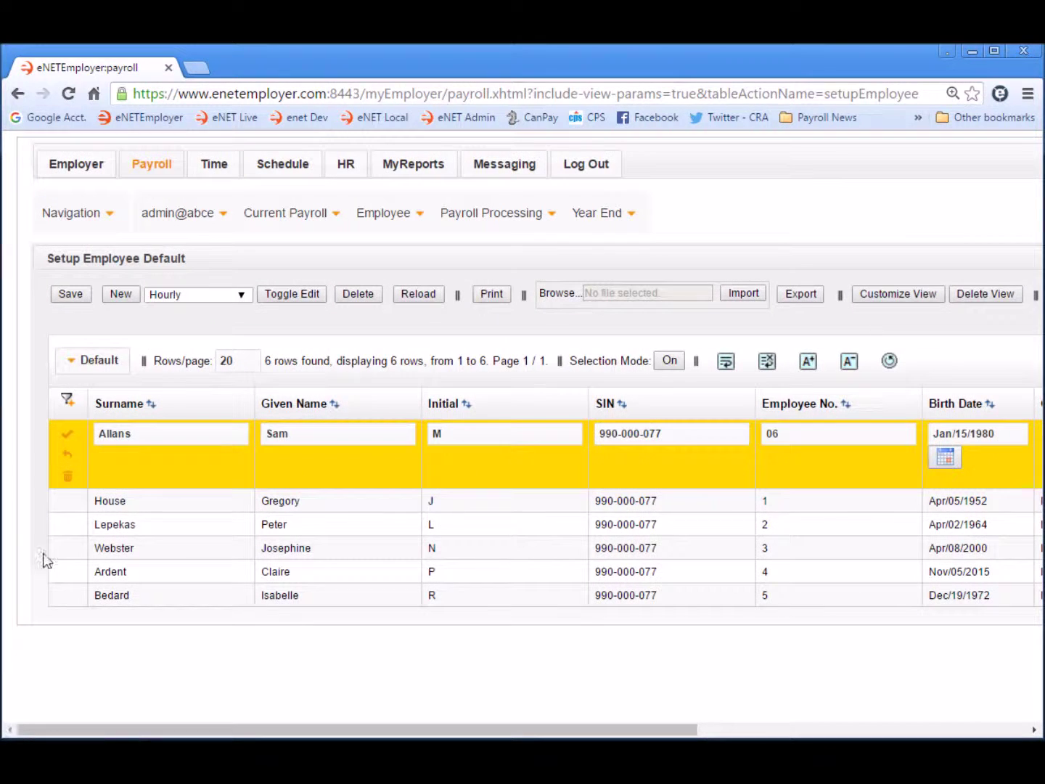
click(67, 437)
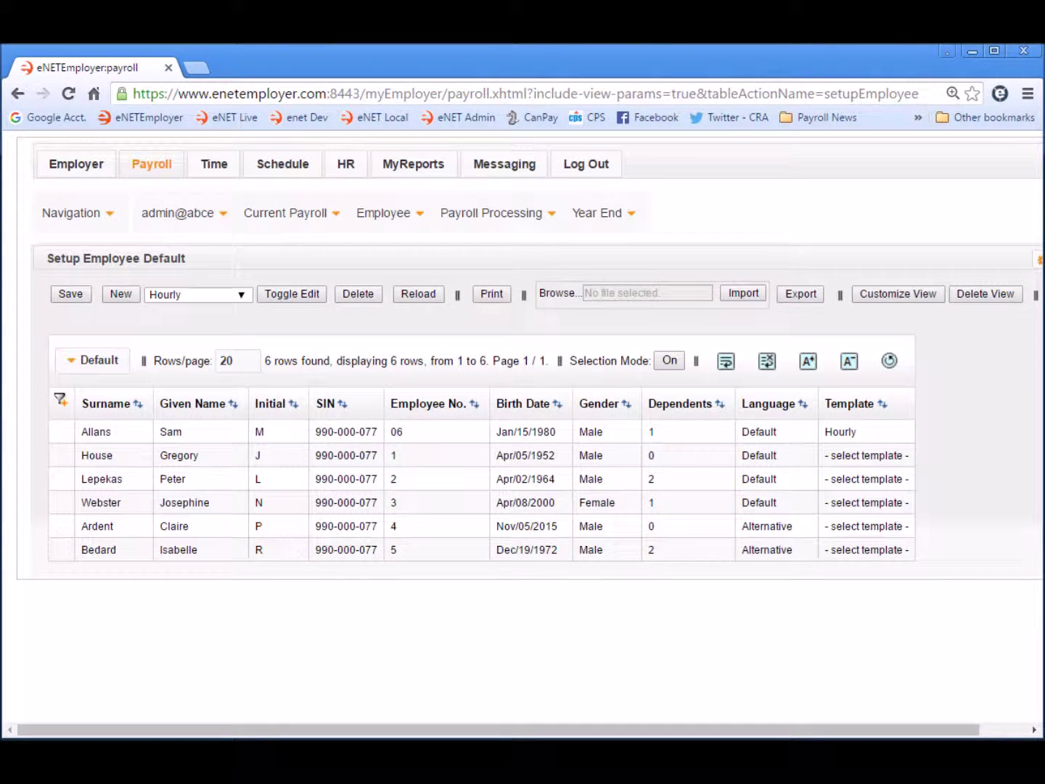
key(Up)
- Open the Earning Items page from the Employee menu
mouse_move(381, 216)
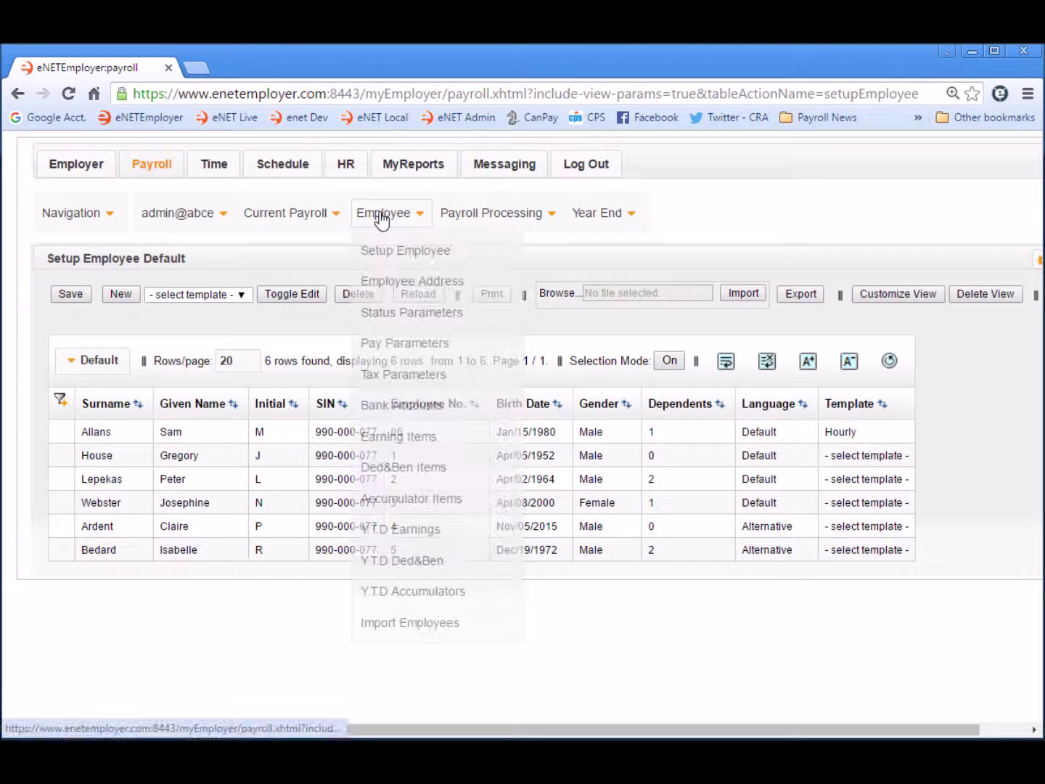
click(416, 438)
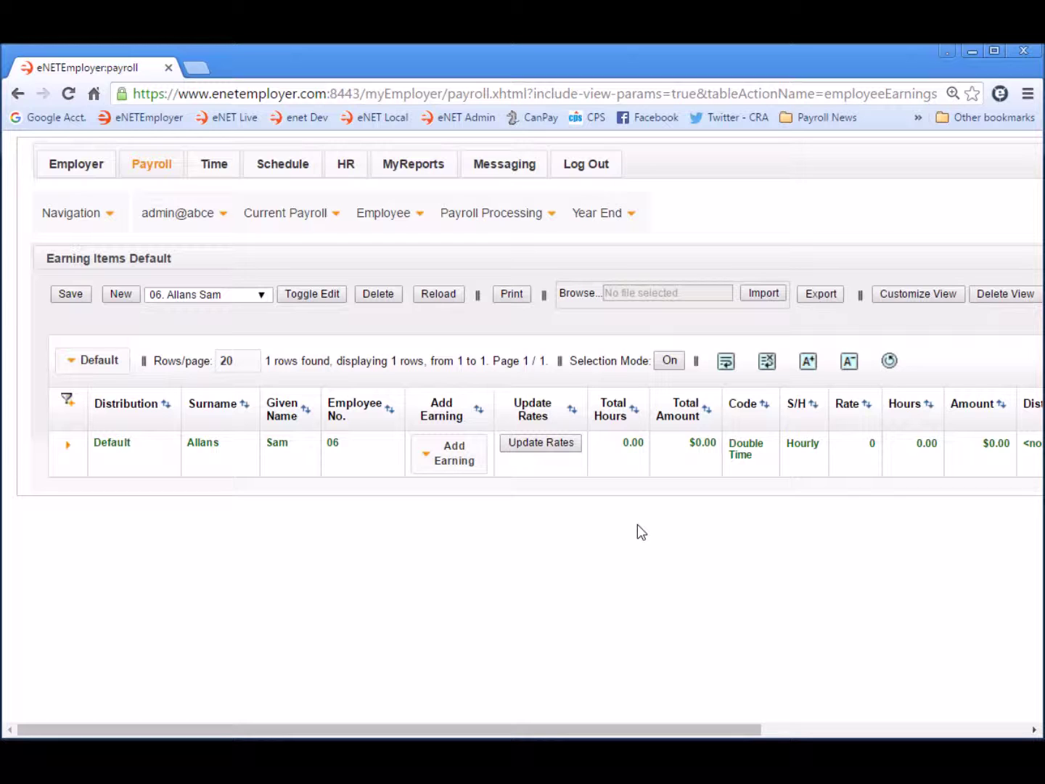
- Set the employee's Regular earning rate to 20
click(69, 446)
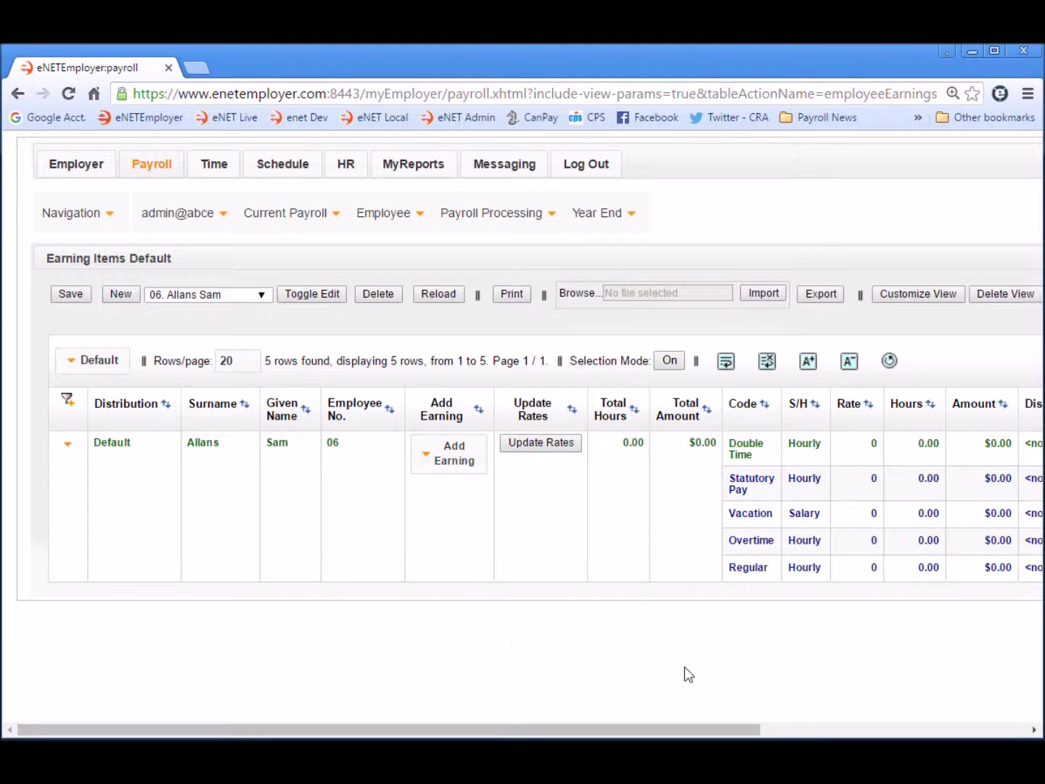
drag(699, 731, 1027, 727)
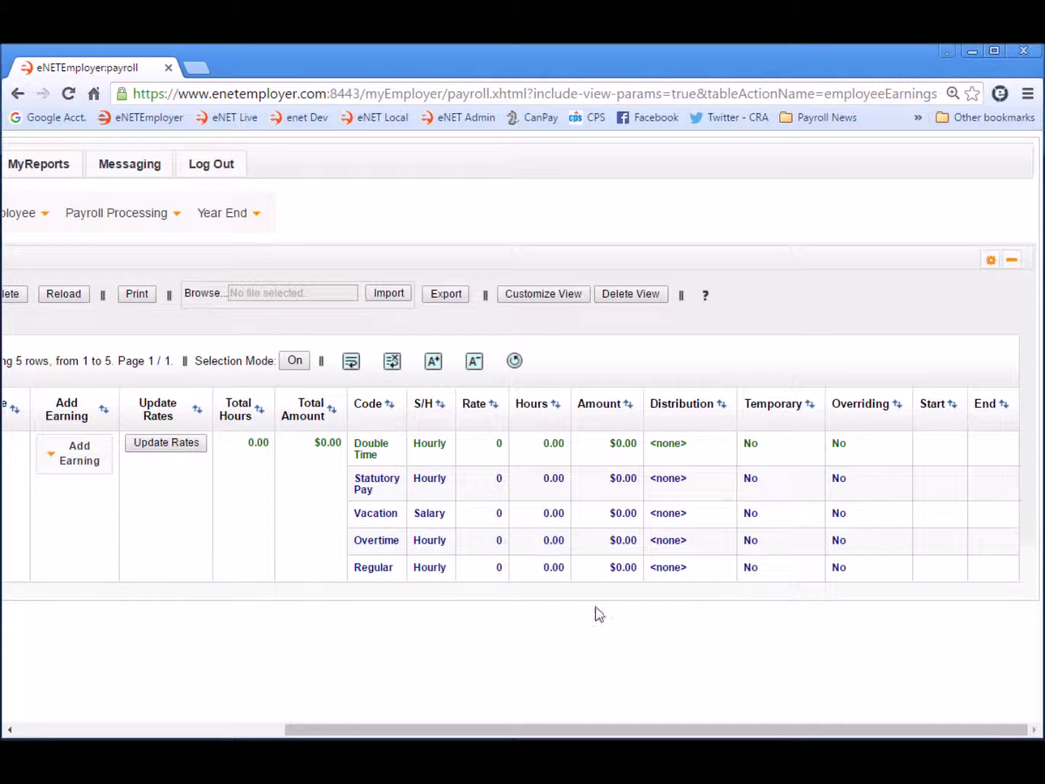
click(479, 569)
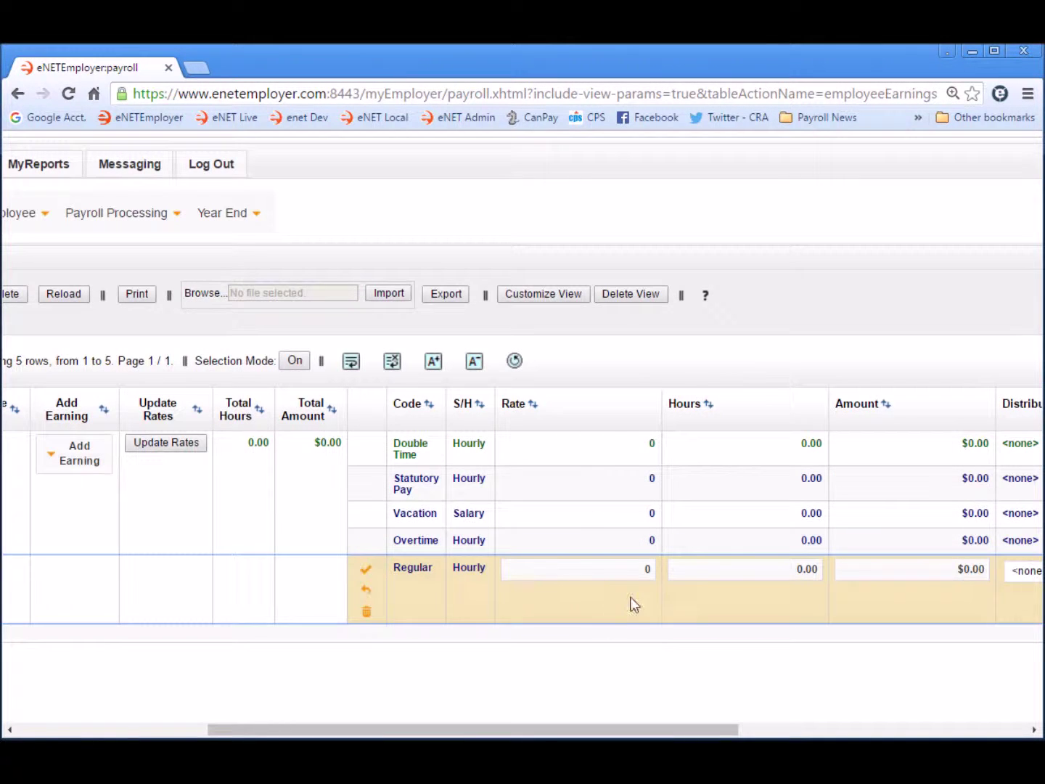
click(626, 574)
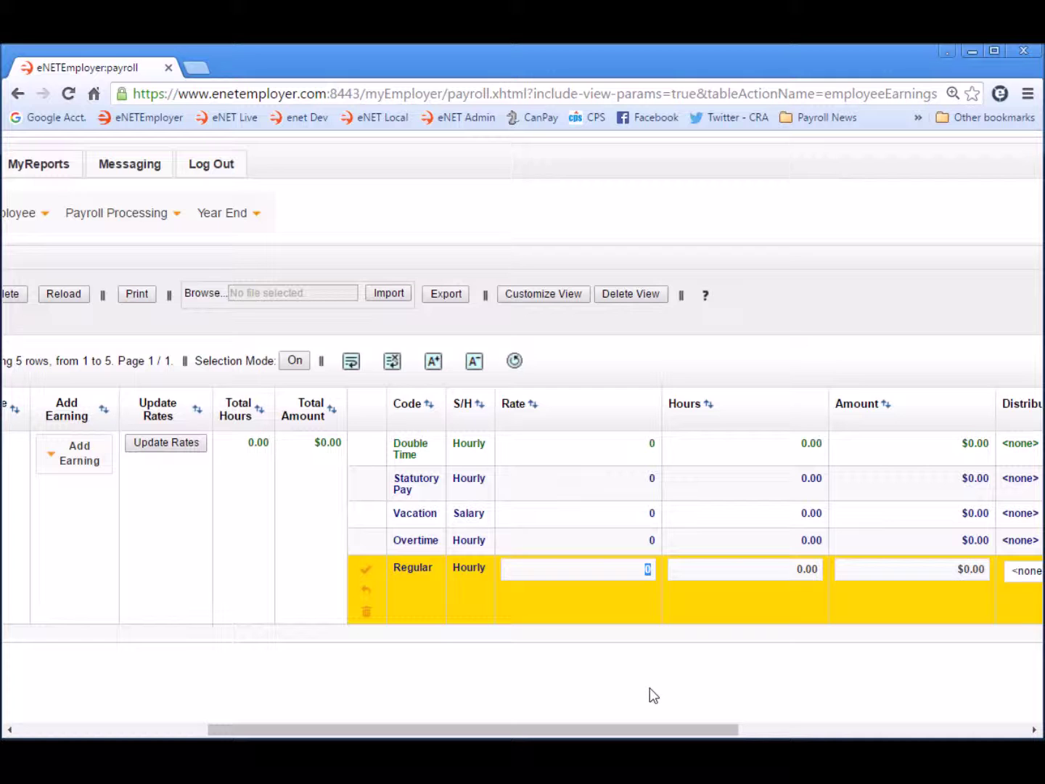
text(20)
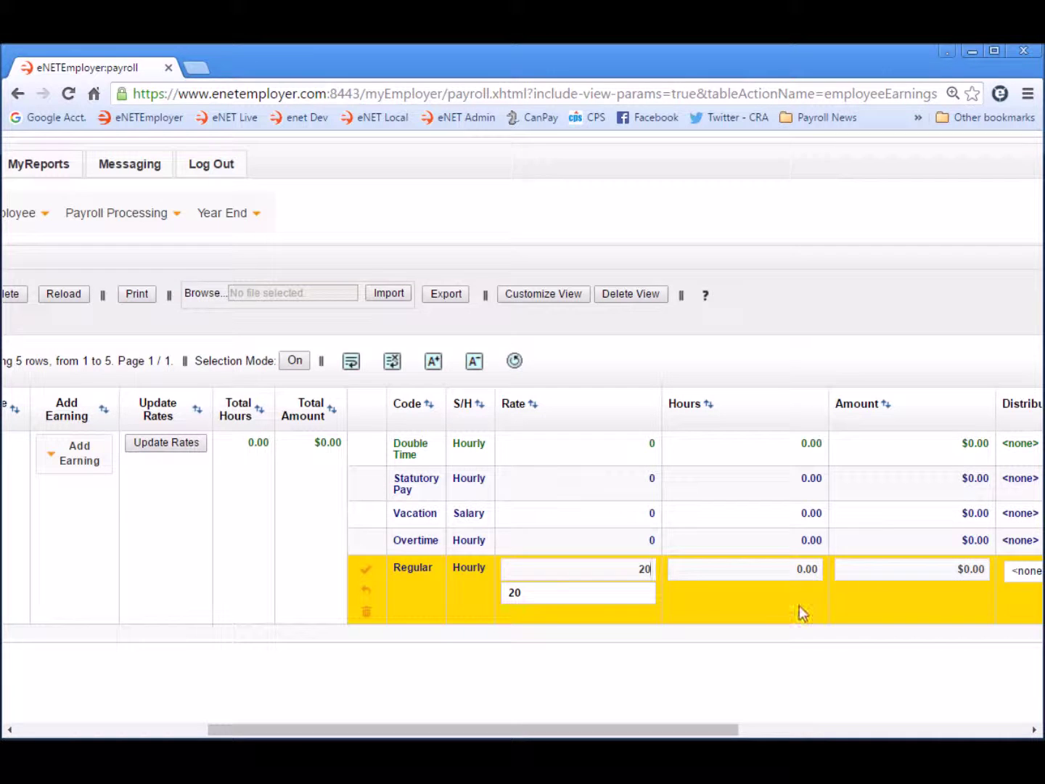
click(778, 608)
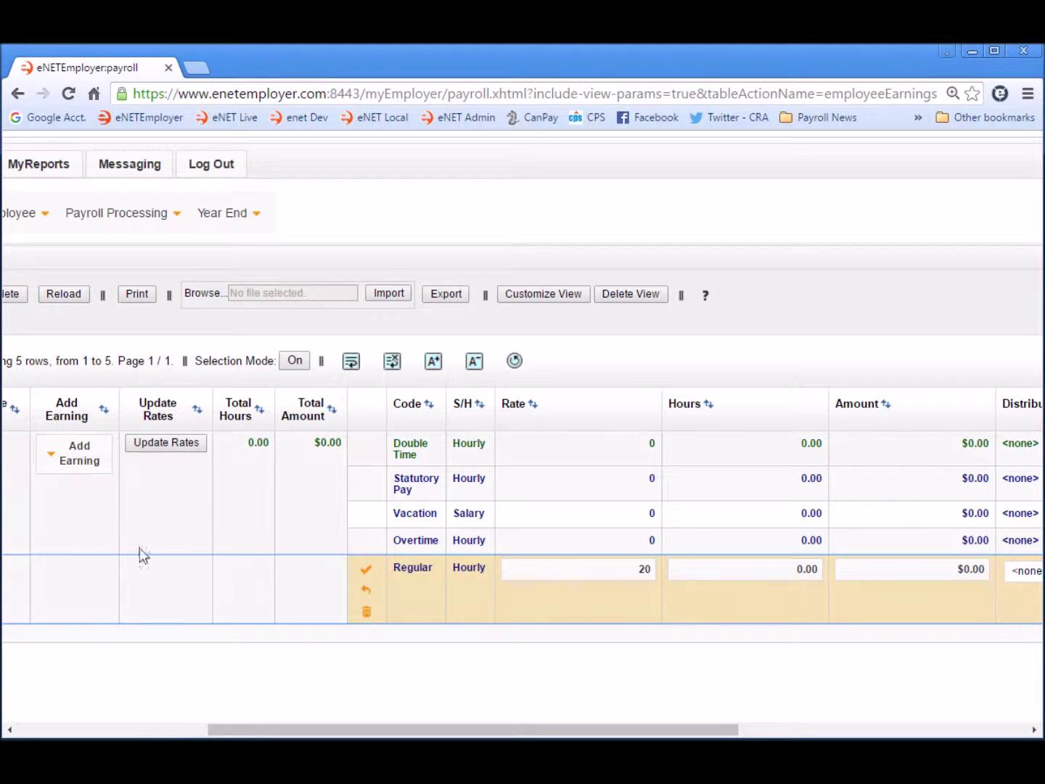
- Update the other rates from Regular (Overtime 30, Double Time 40, Statutory Pay 20) and save
click(166, 443)
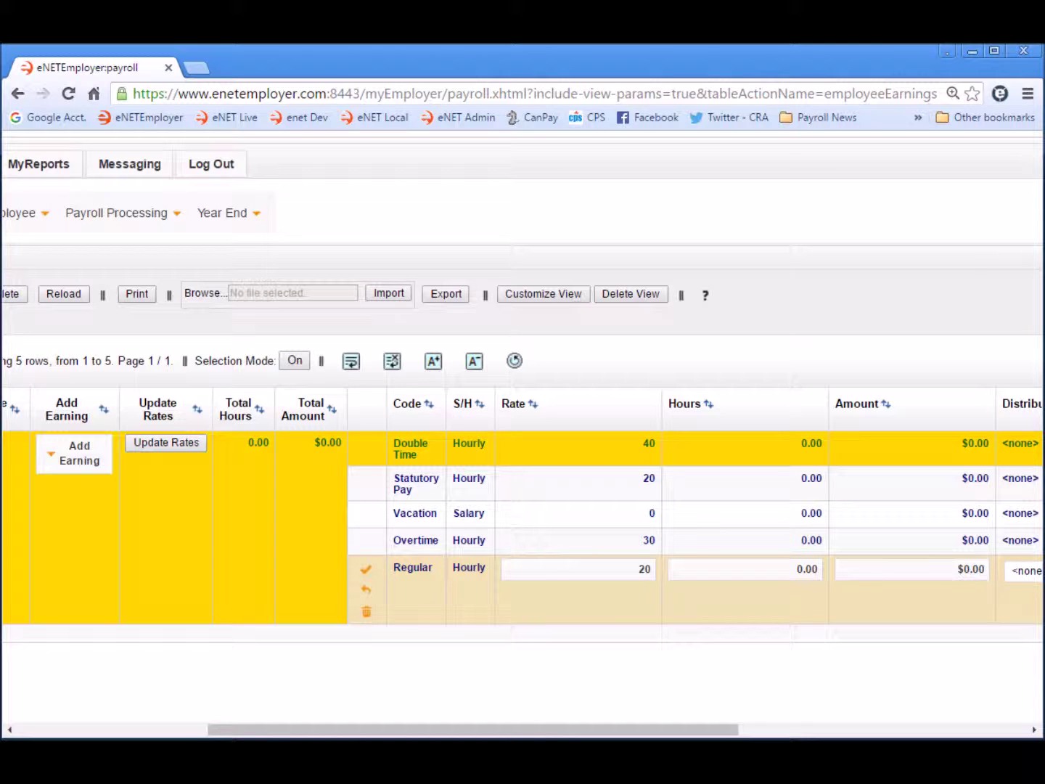
click(368, 576)
drag(646, 733, 378, 732)
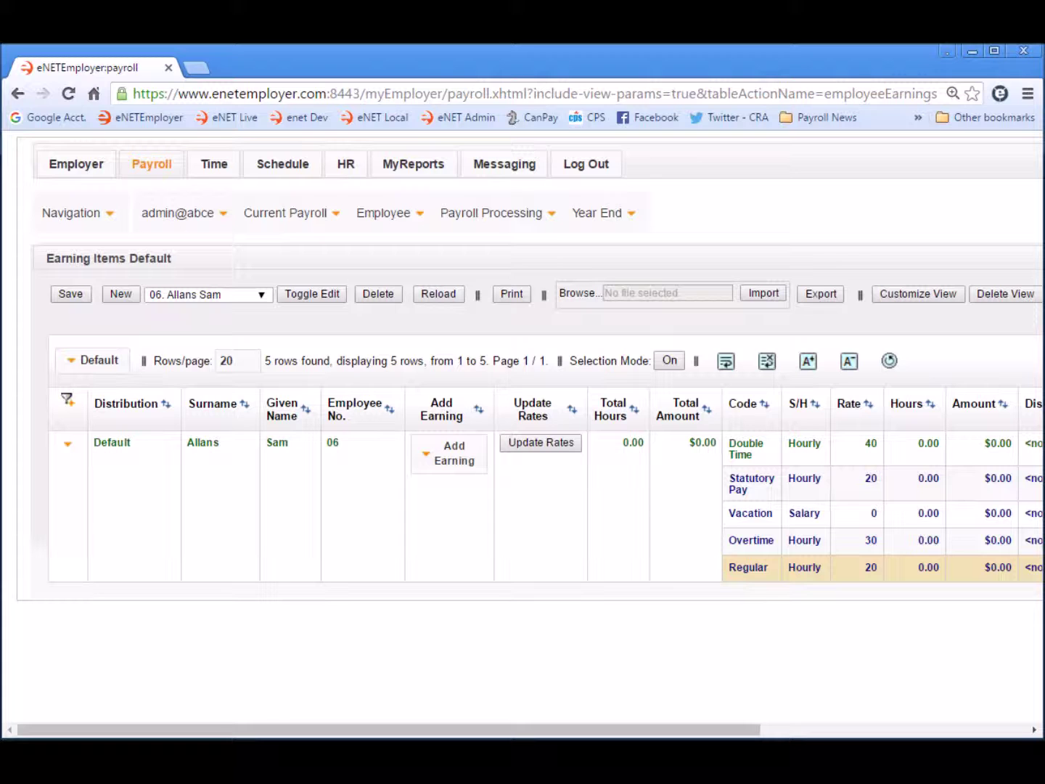
click(385, 214)
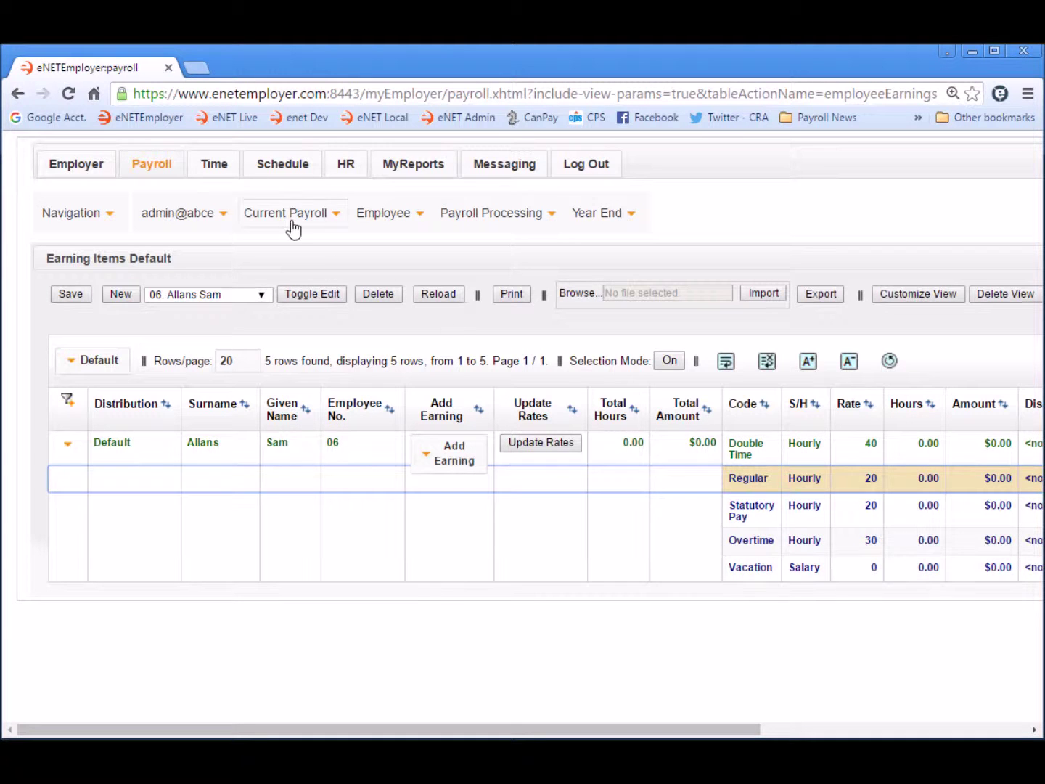
- Return to the Setup Employee table through the Employee menu
click(378, 218)
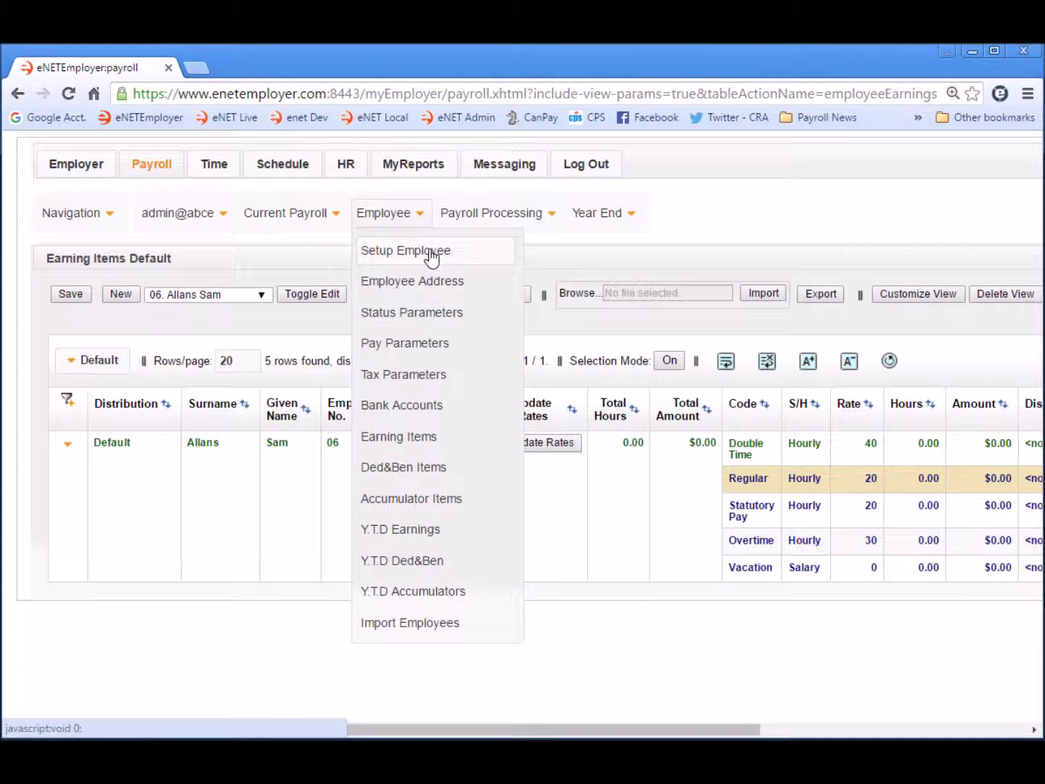
click(430, 252)
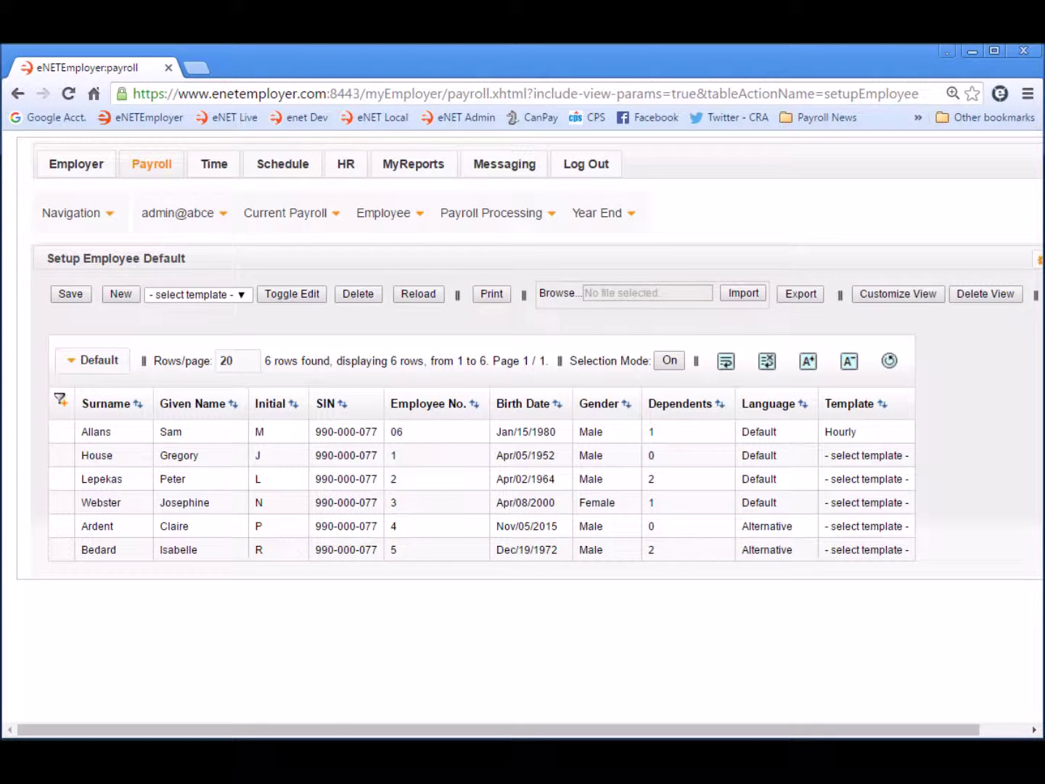
- Add a new employee row based on the Salary template
click(190, 294)
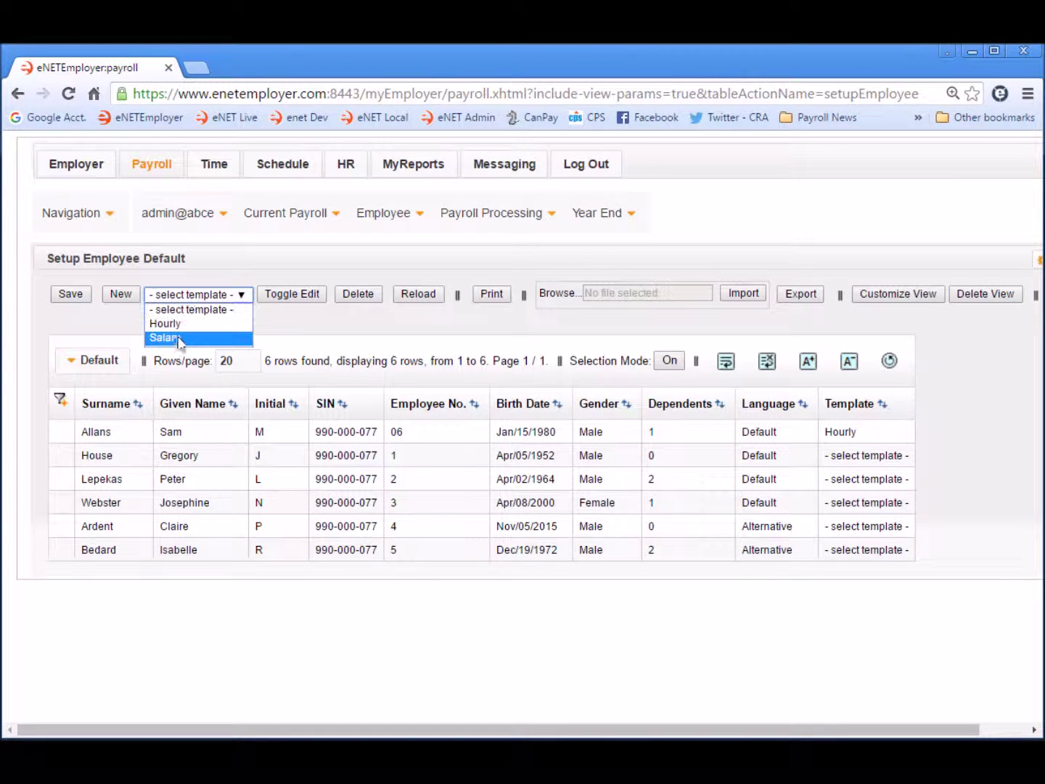
click(172, 338)
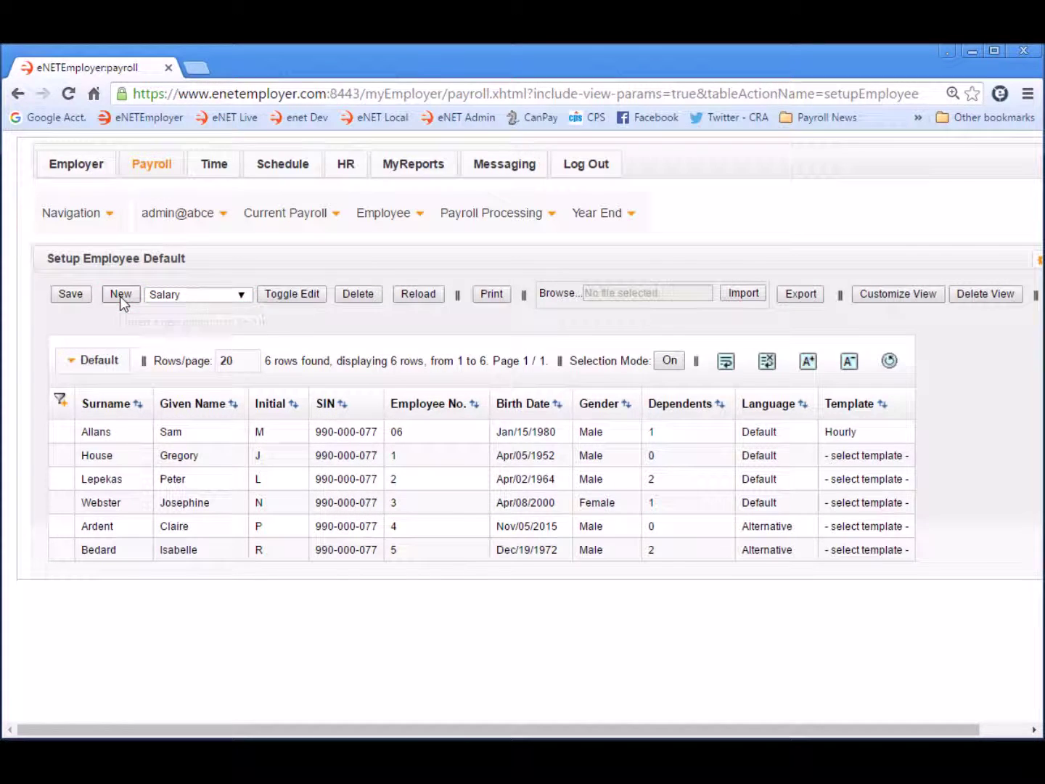
click(120, 295)
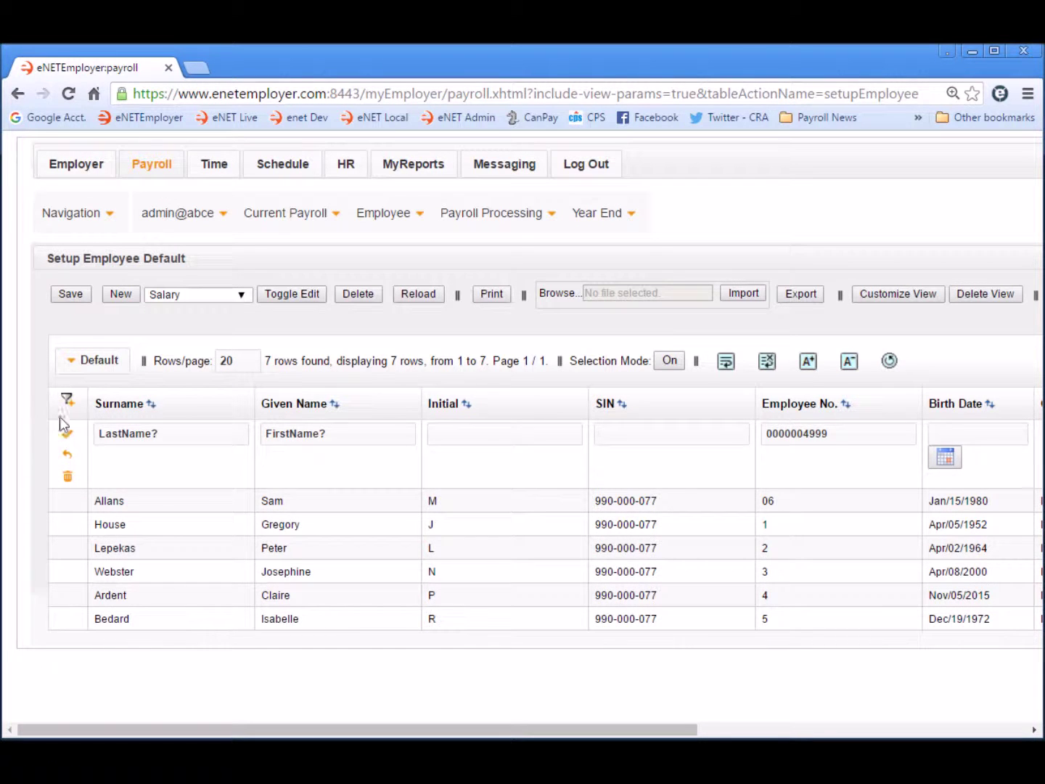
- Enter the employee's surname, given name, initial C, SIN and employee number 07
click(180, 434)
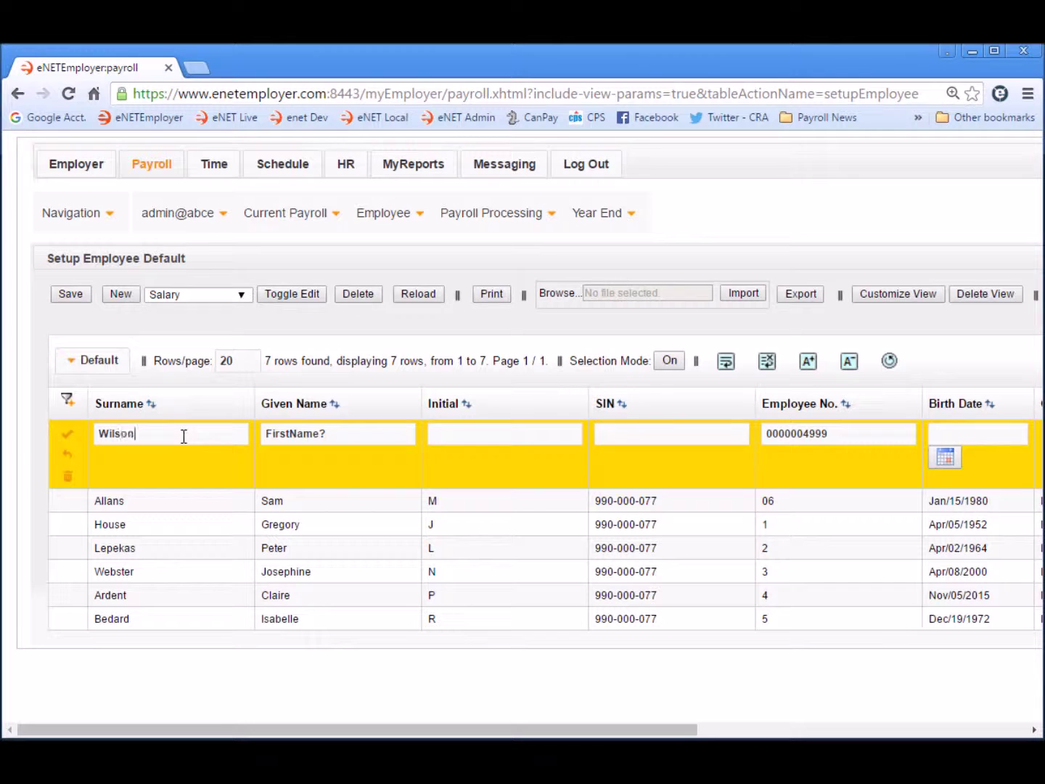
key(Tab)
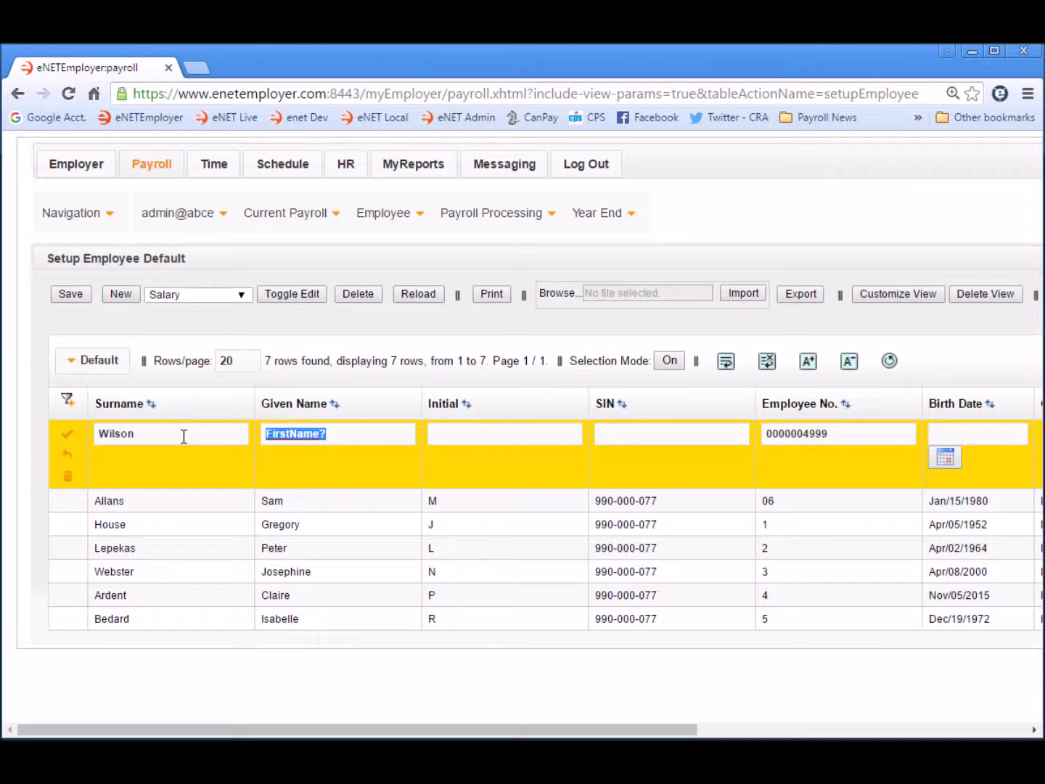
key(Tab)
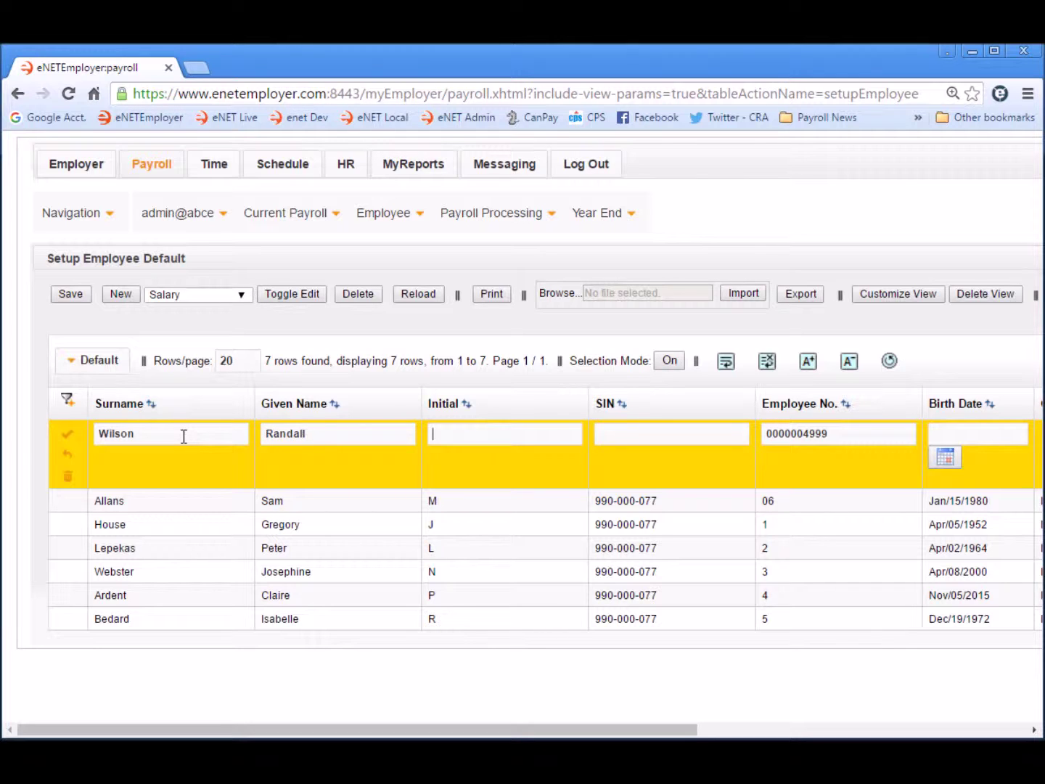
key(Tab)
key(Tab)
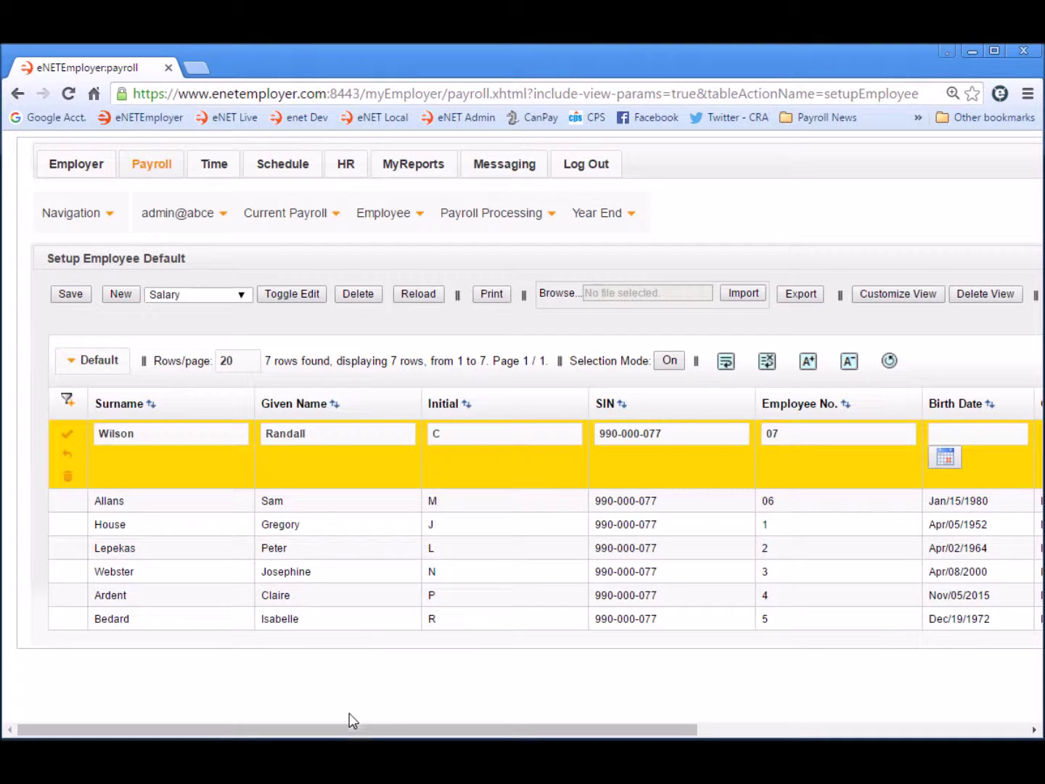
drag(338, 728, 625, 642)
- Set the new employee's birth date to May/01/1990 using the calendar
click(447, 459)
click(582, 465)
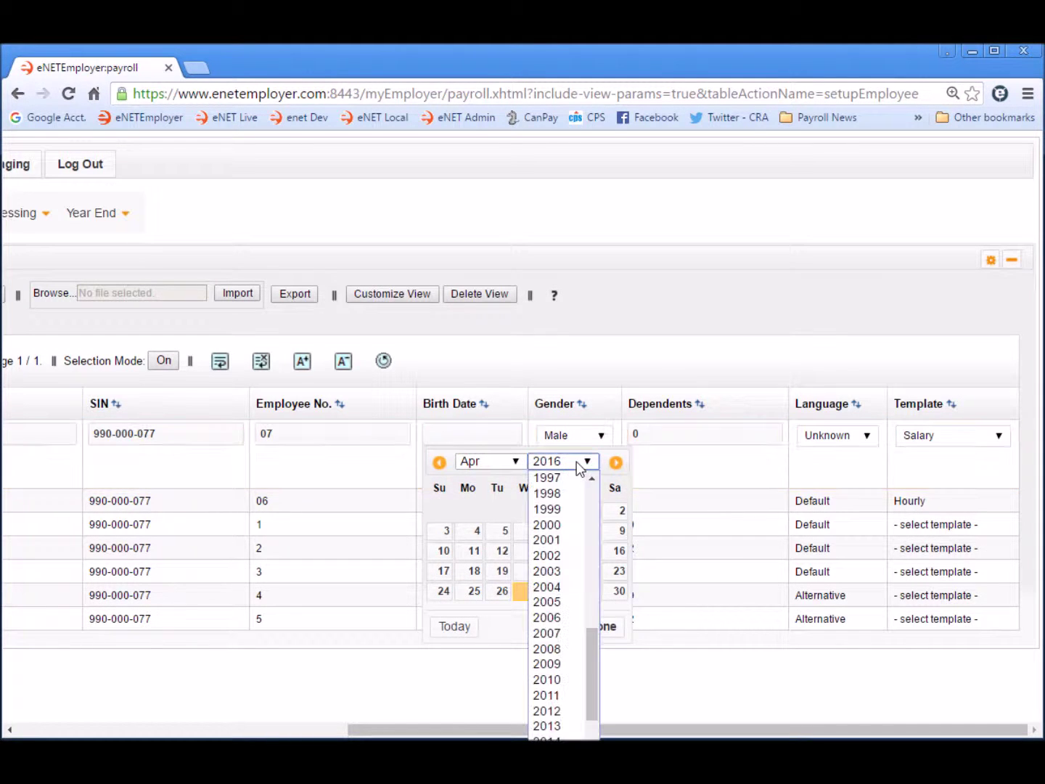
click(593, 510)
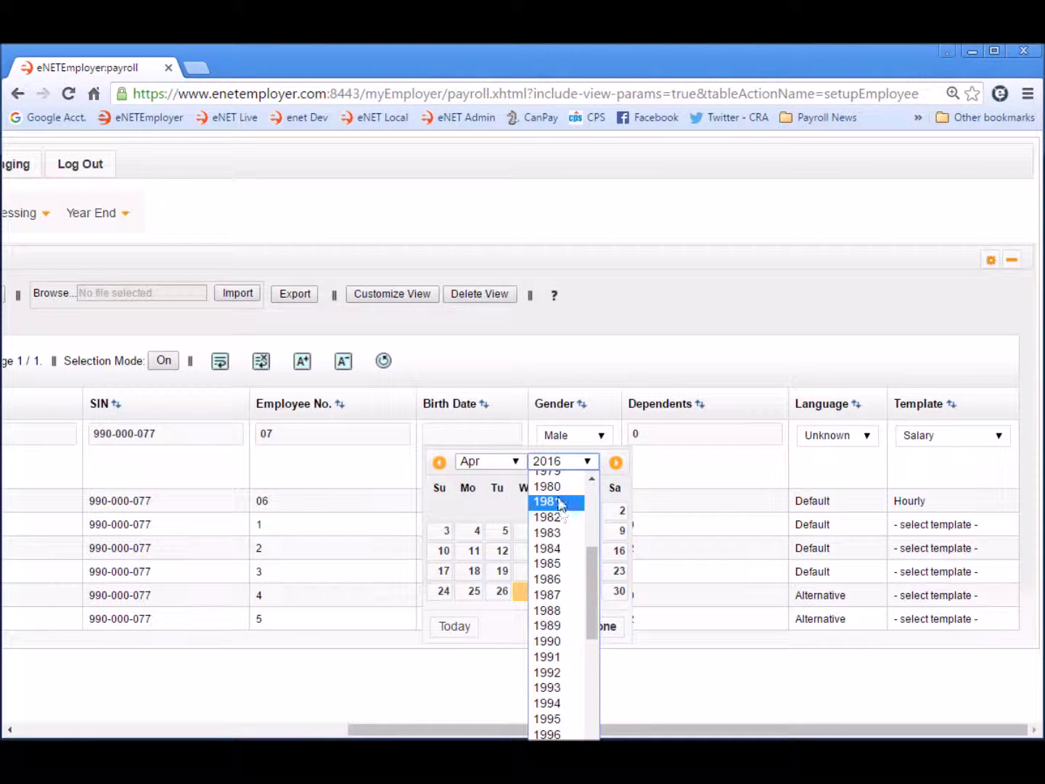
click(548, 641)
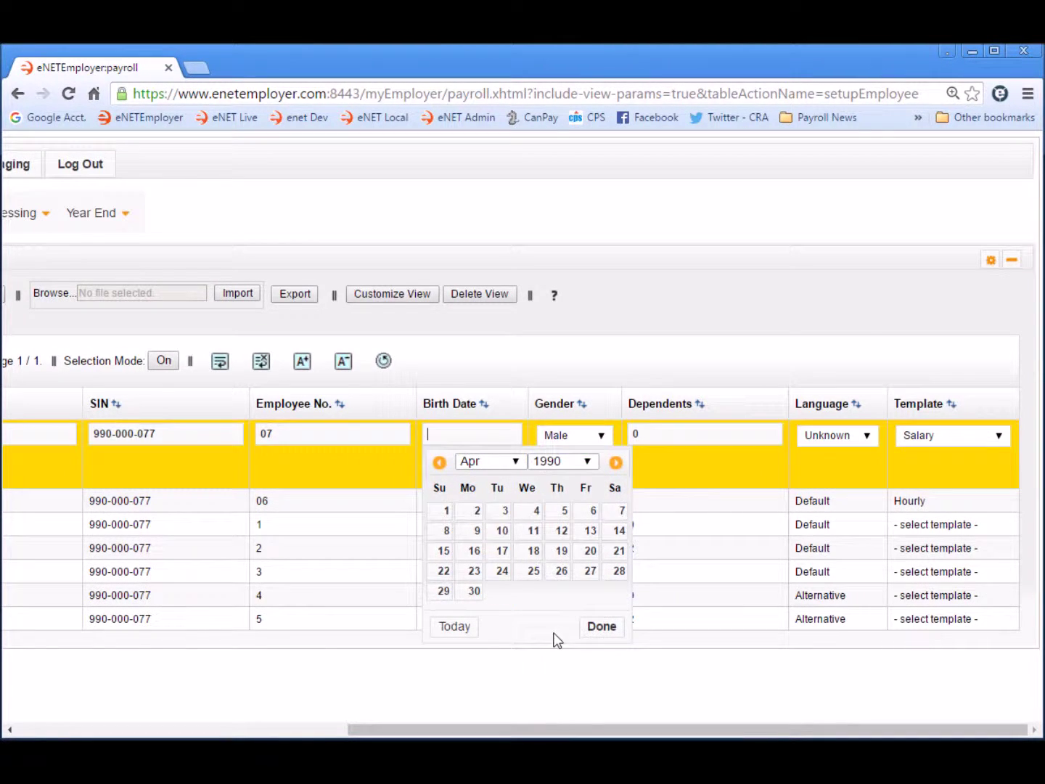
click(500, 467)
click(501, 541)
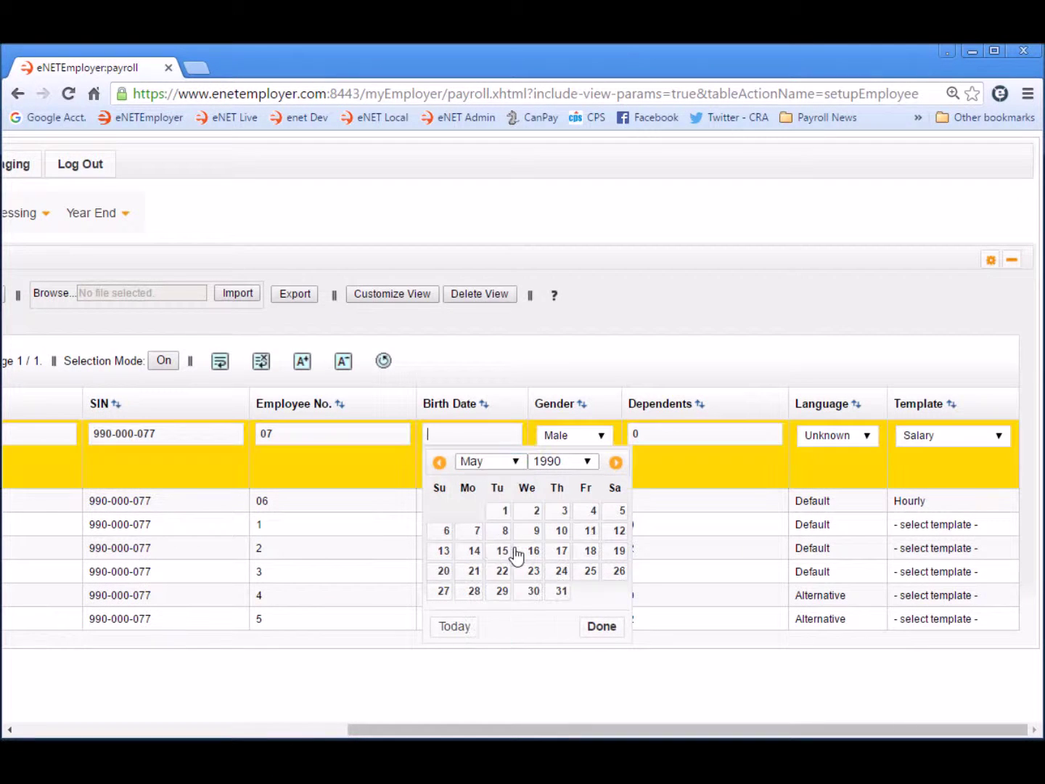
click(504, 510)
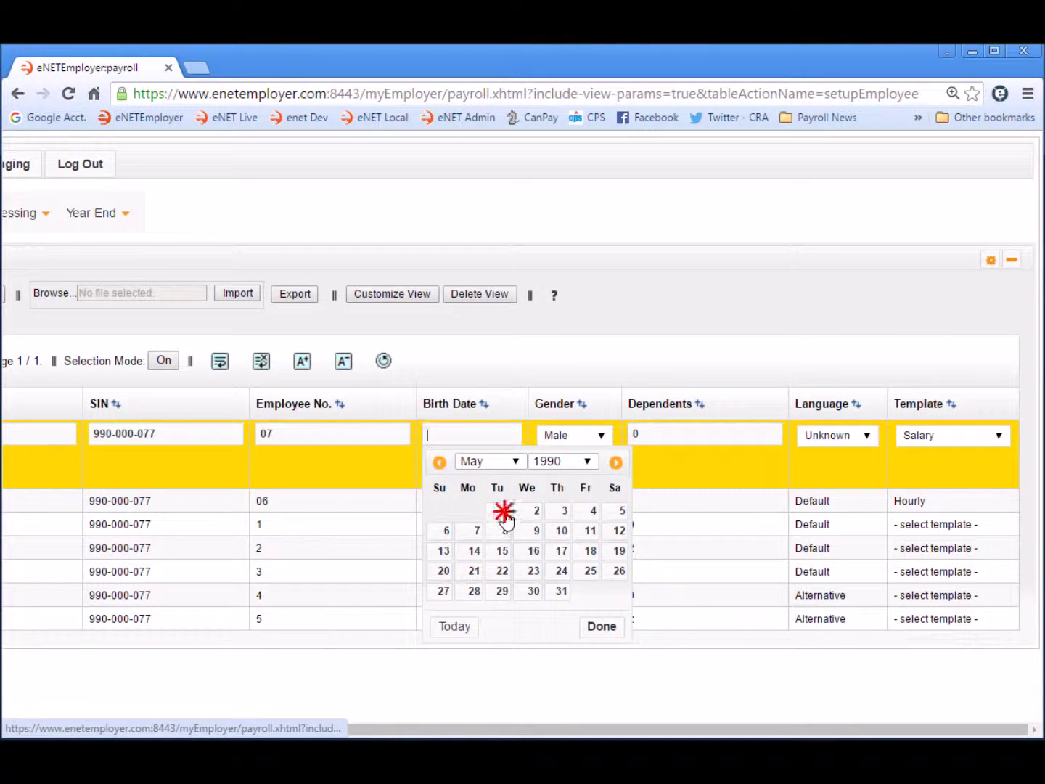
- Set Dependents to 2 and Language to Default
click(655, 437)
text(2)
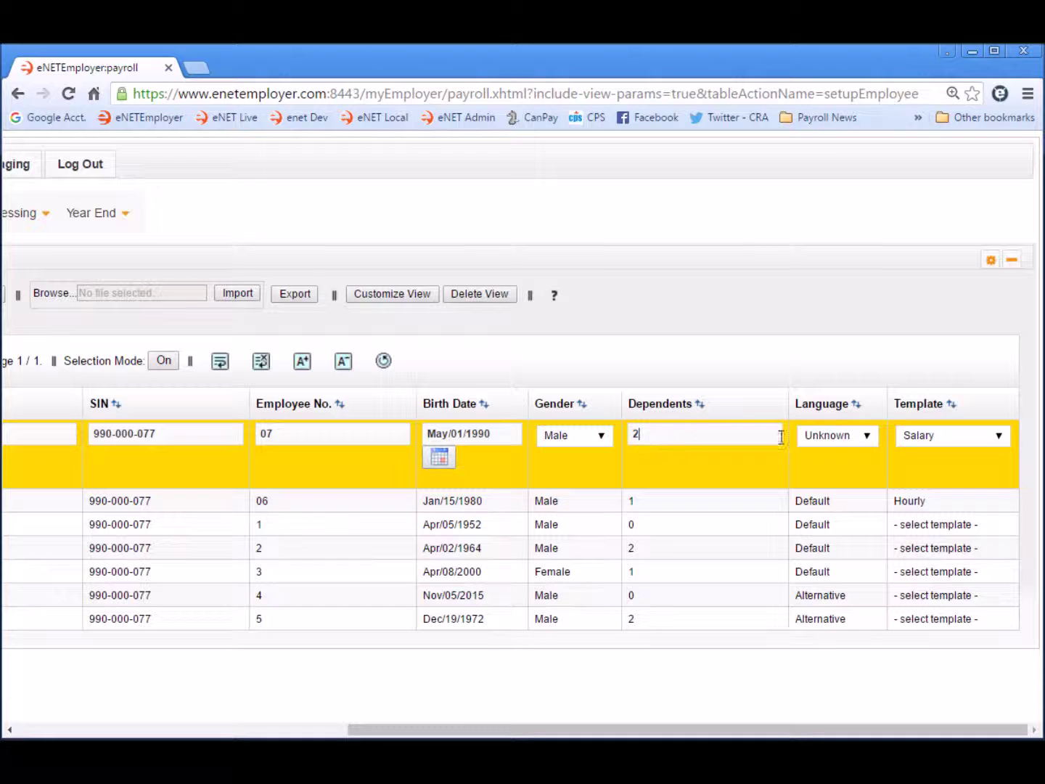
click(868, 437)
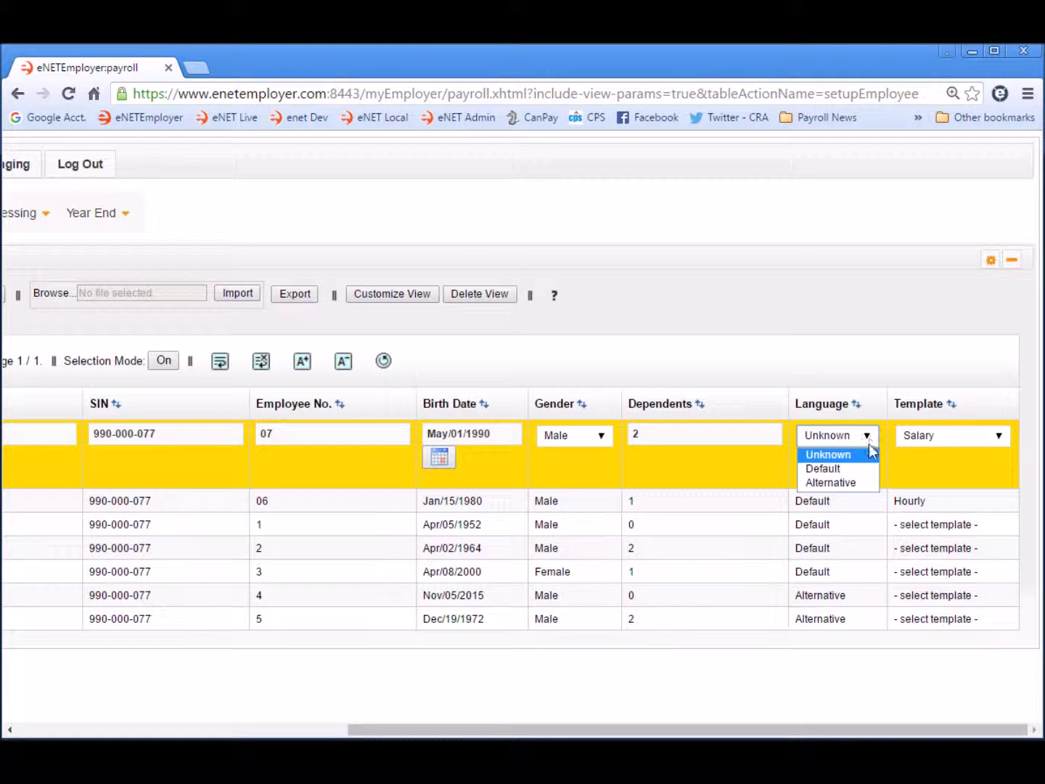
click(838, 469)
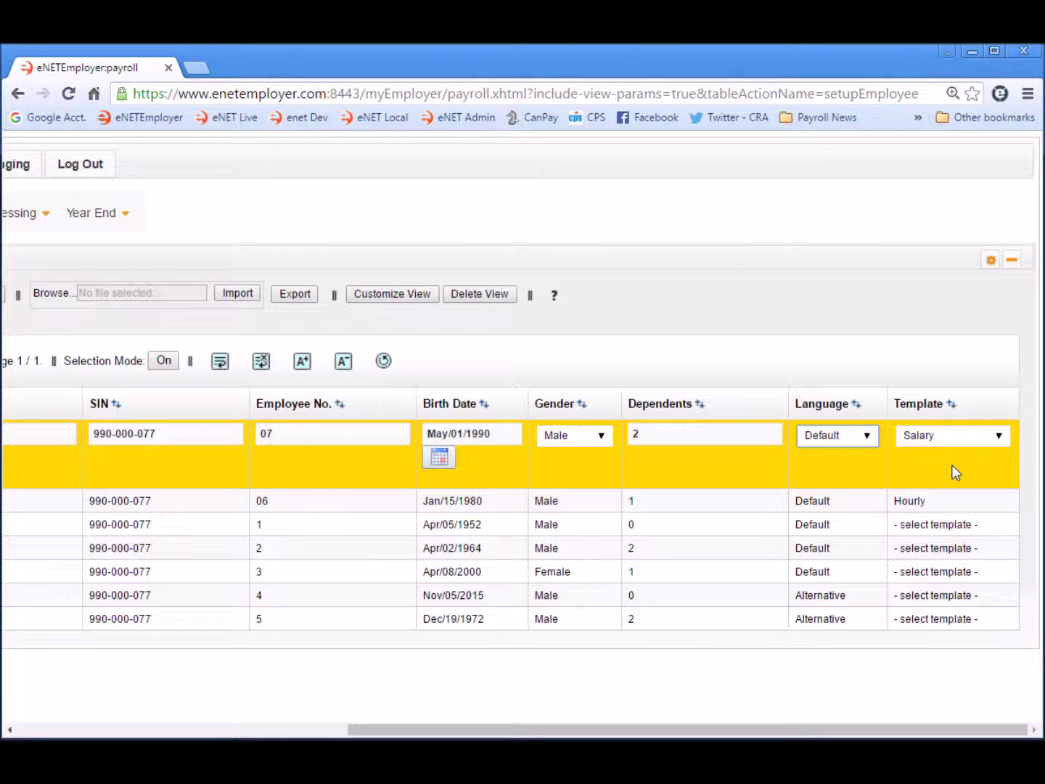
drag(977, 730, 529, 694)
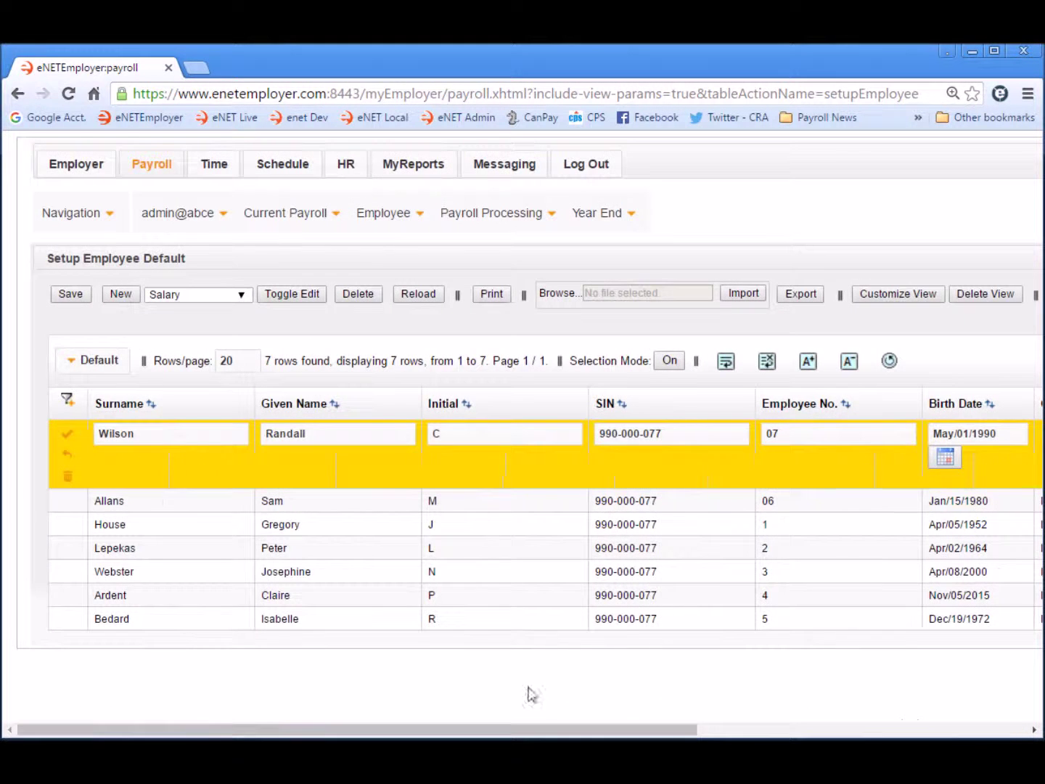
- Save employee 07's row with the Salary template, then open the Employee menu
click(69, 437)
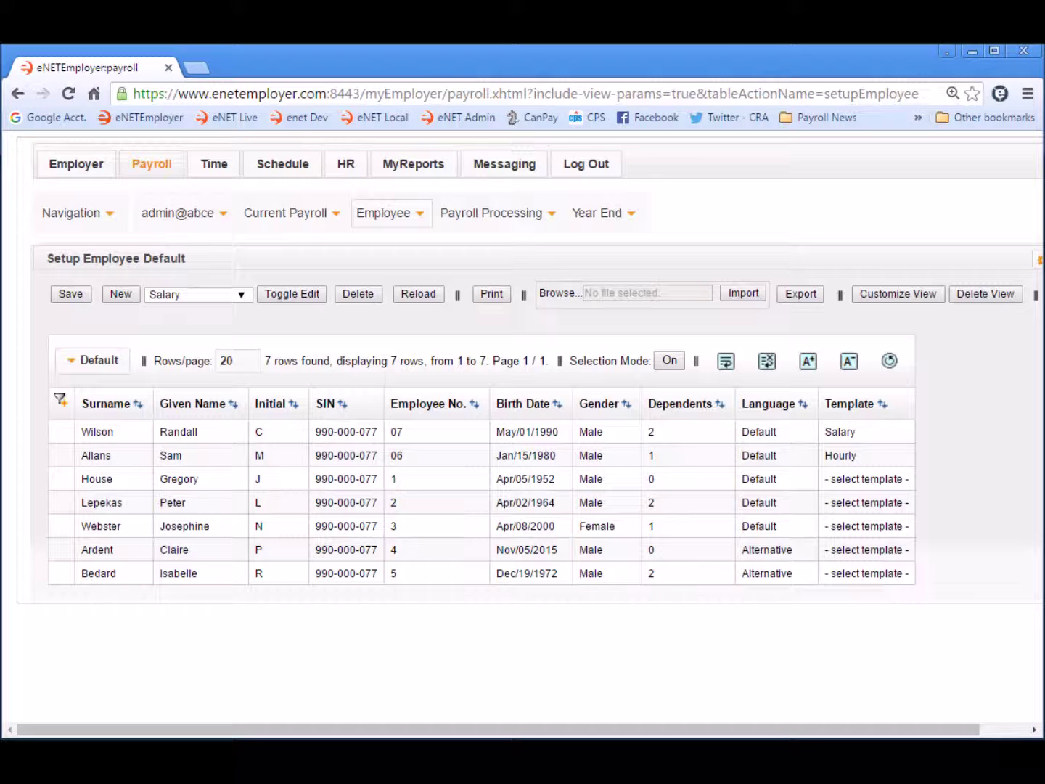
click(391, 210)
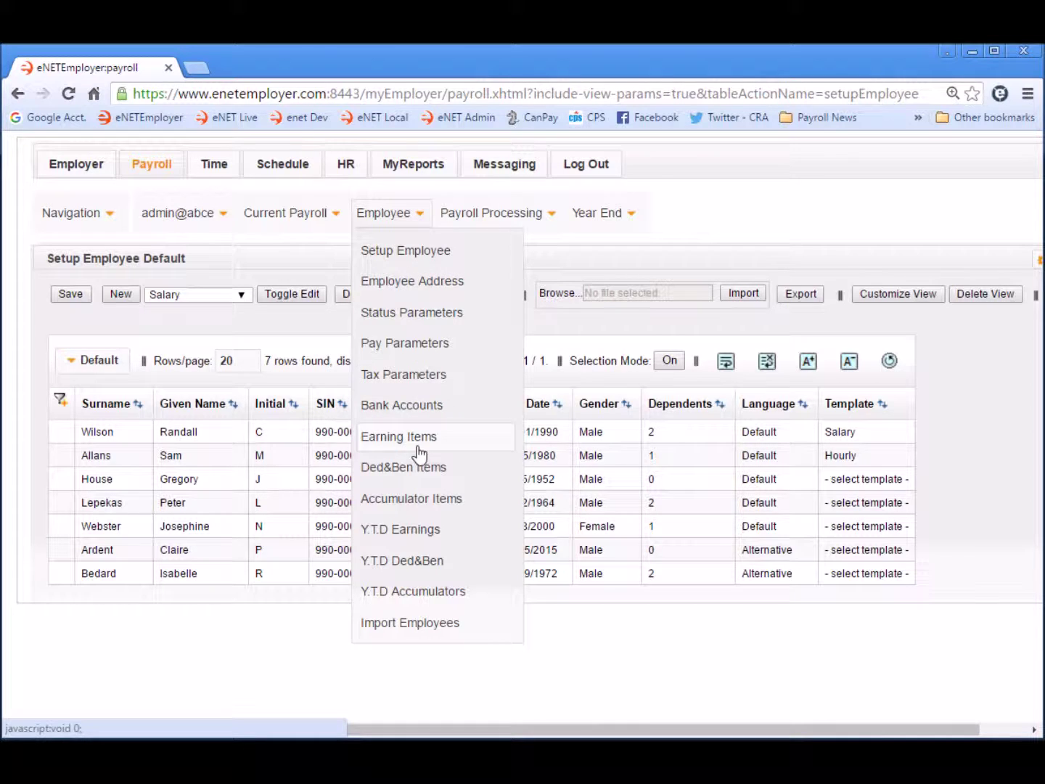
- Show Earning Items and expand employee 07's Bonus, Salary, Vacation and Commission earnings
click(421, 438)
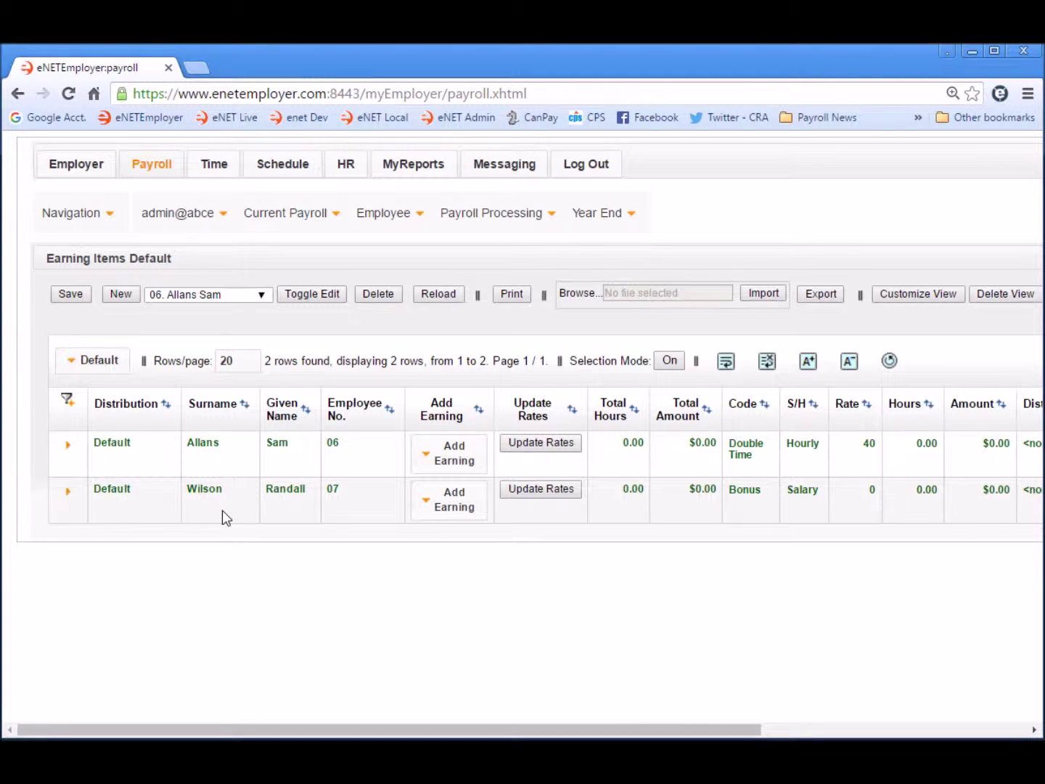
click(69, 492)
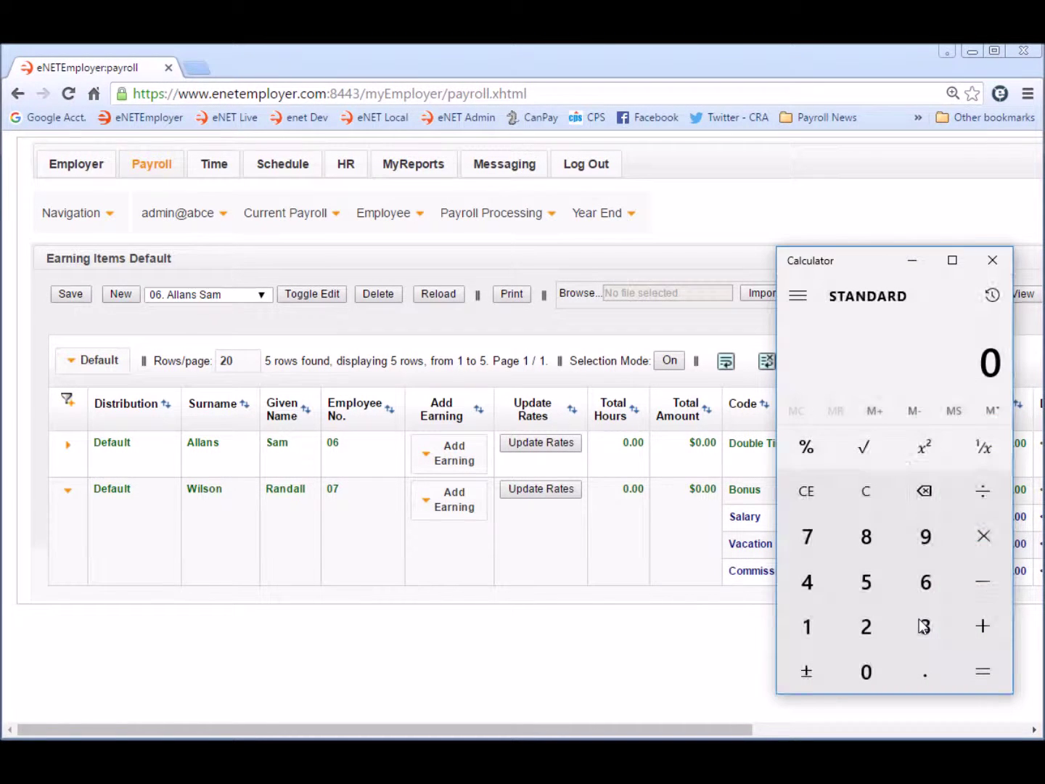
- Compute 52,000 ÷ 26 = 2,000 in Calculator, then close it
click(866, 582)
click(866, 626)
click(866, 671)
click(866, 672)
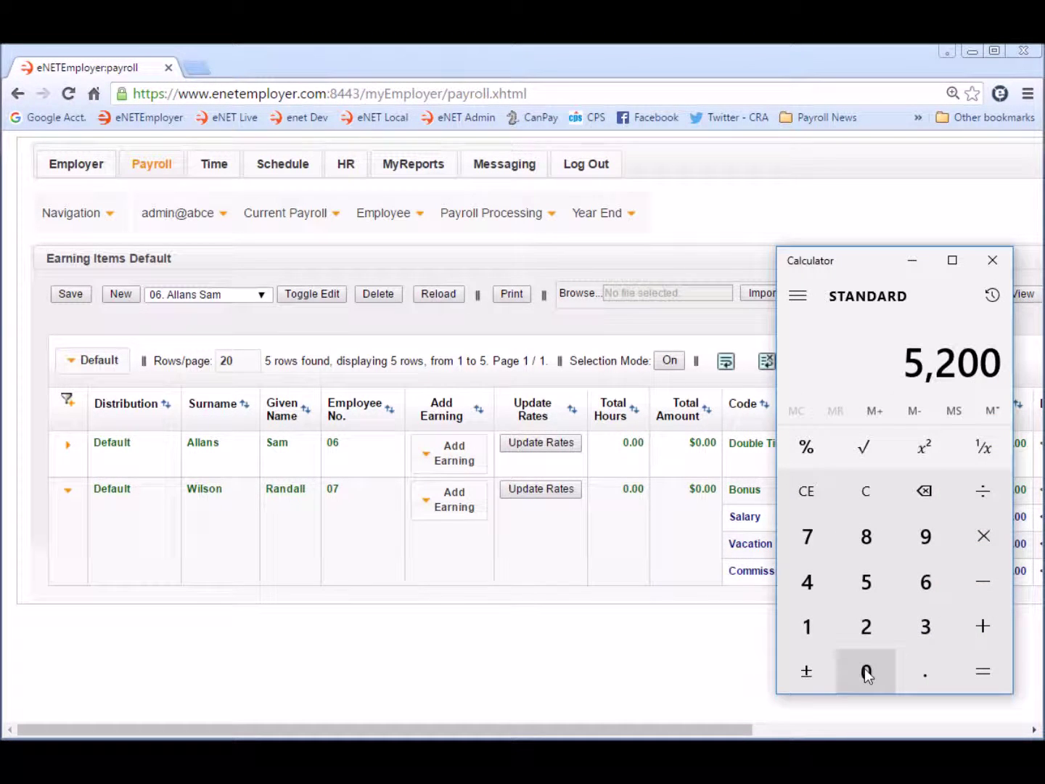
click(865, 669)
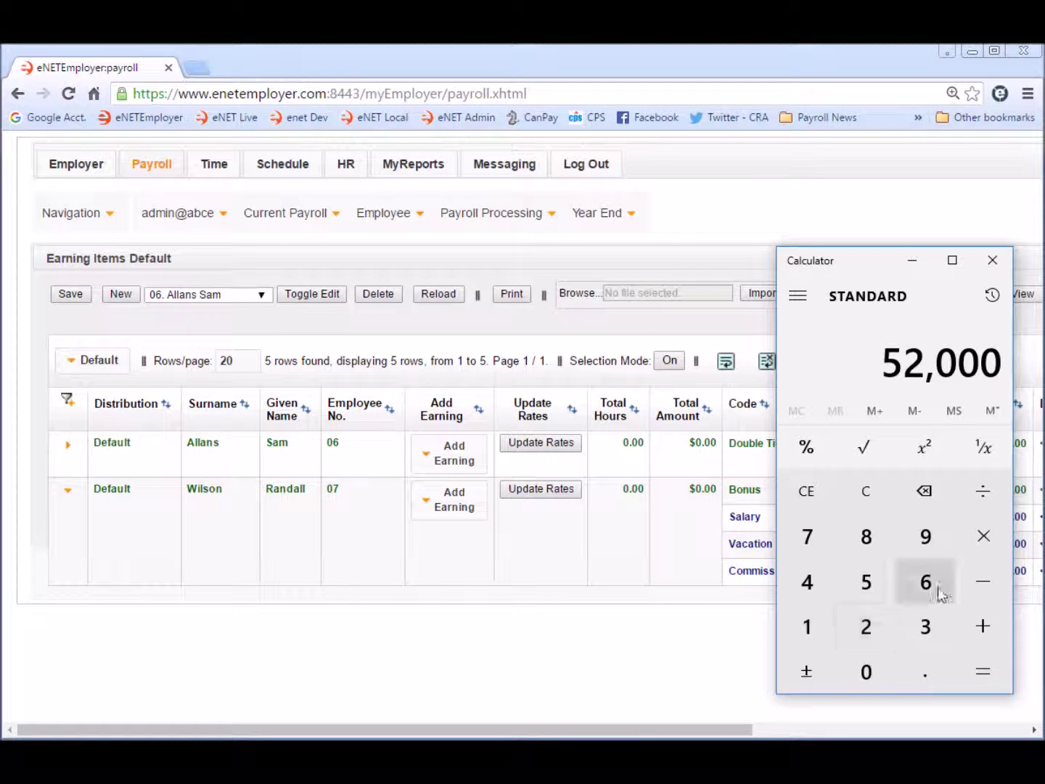
click(987, 511)
click(871, 625)
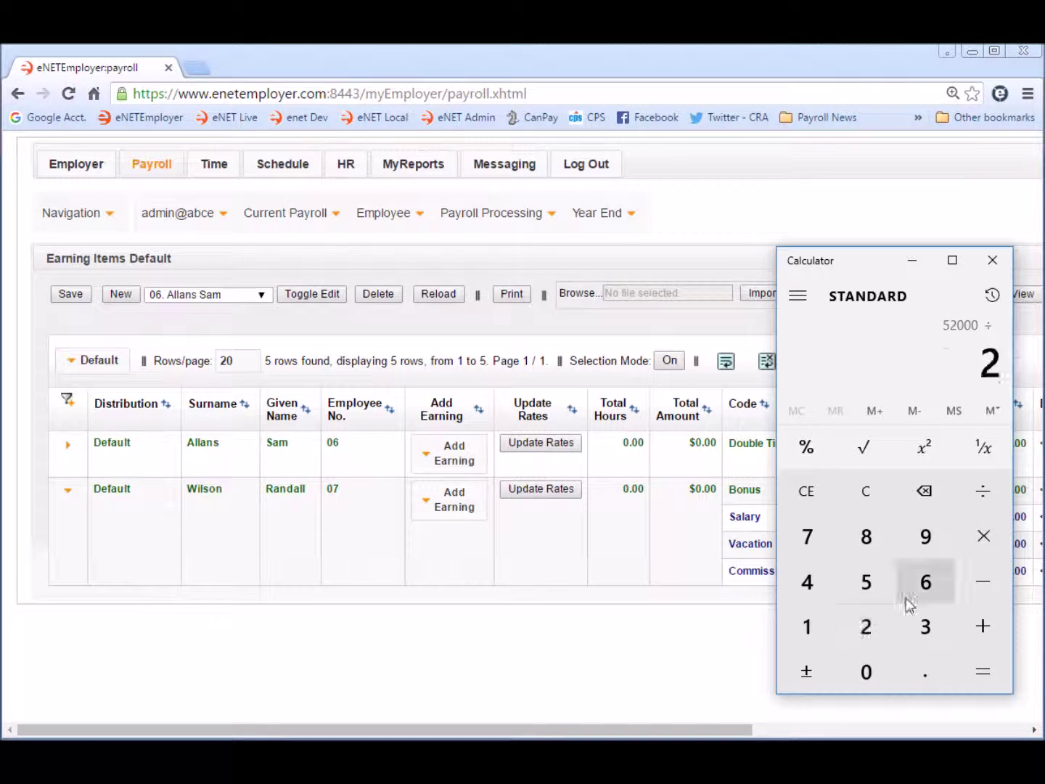
click(926, 583)
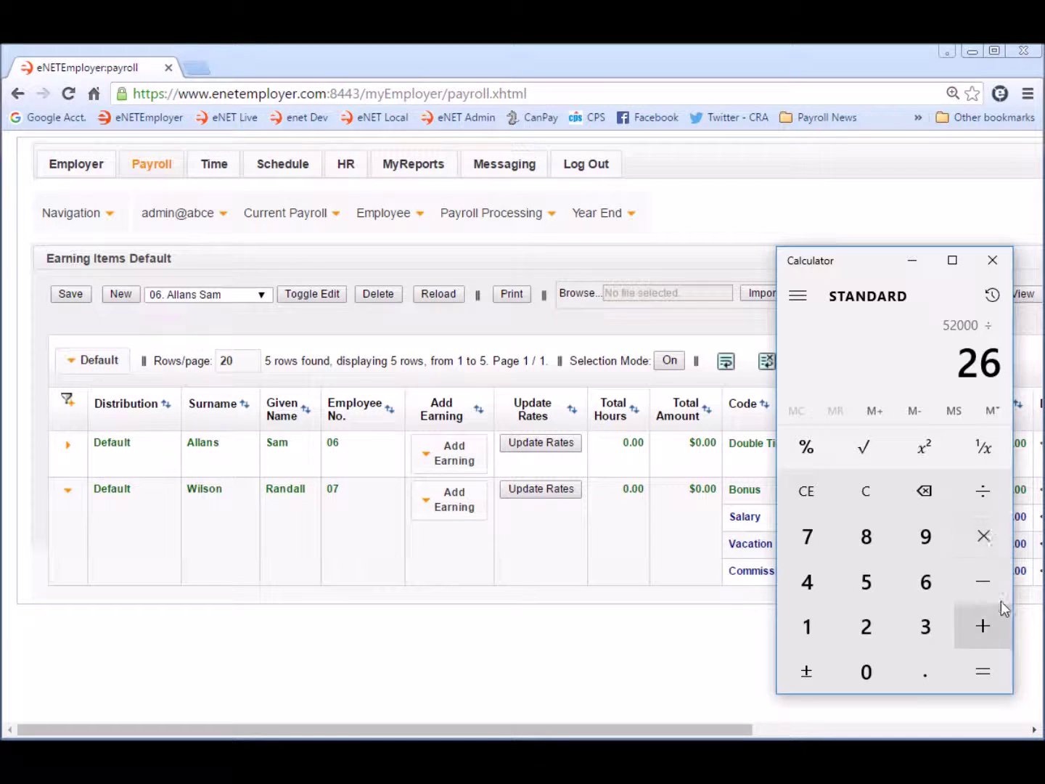
click(985, 670)
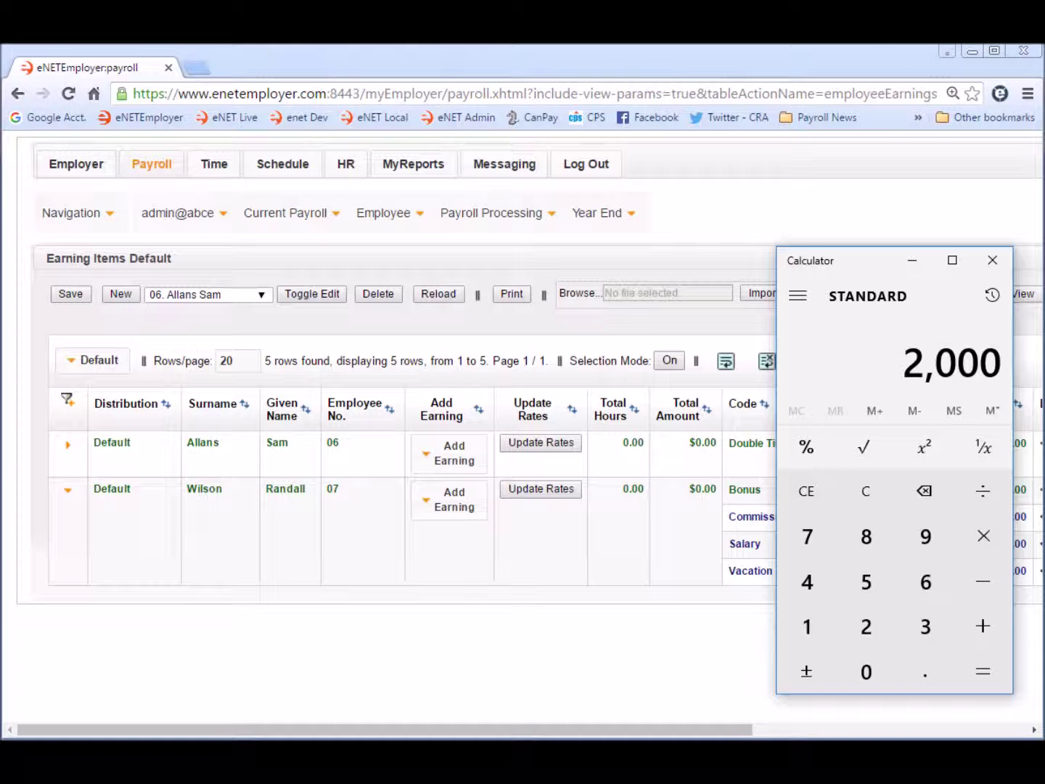
click(996, 262)
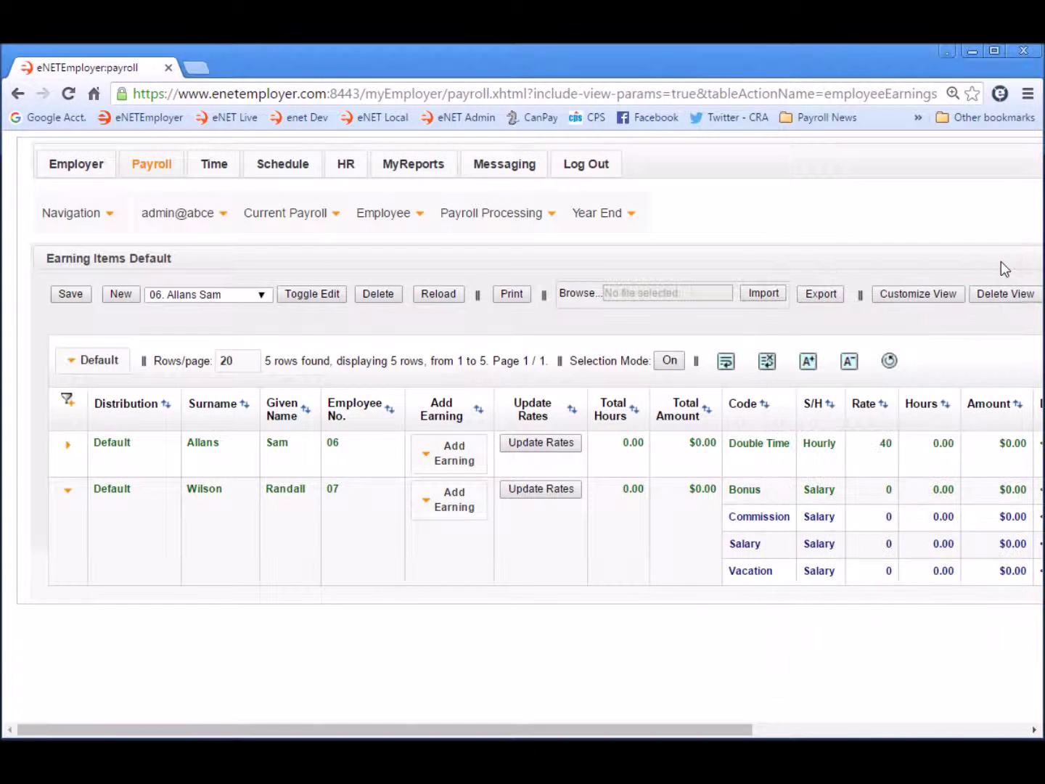
- Give employee 07's Salary earning 80 hours and a $2,000 amount, and accept it
double_click(864, 549)
drag(528, 731, 791, 729)
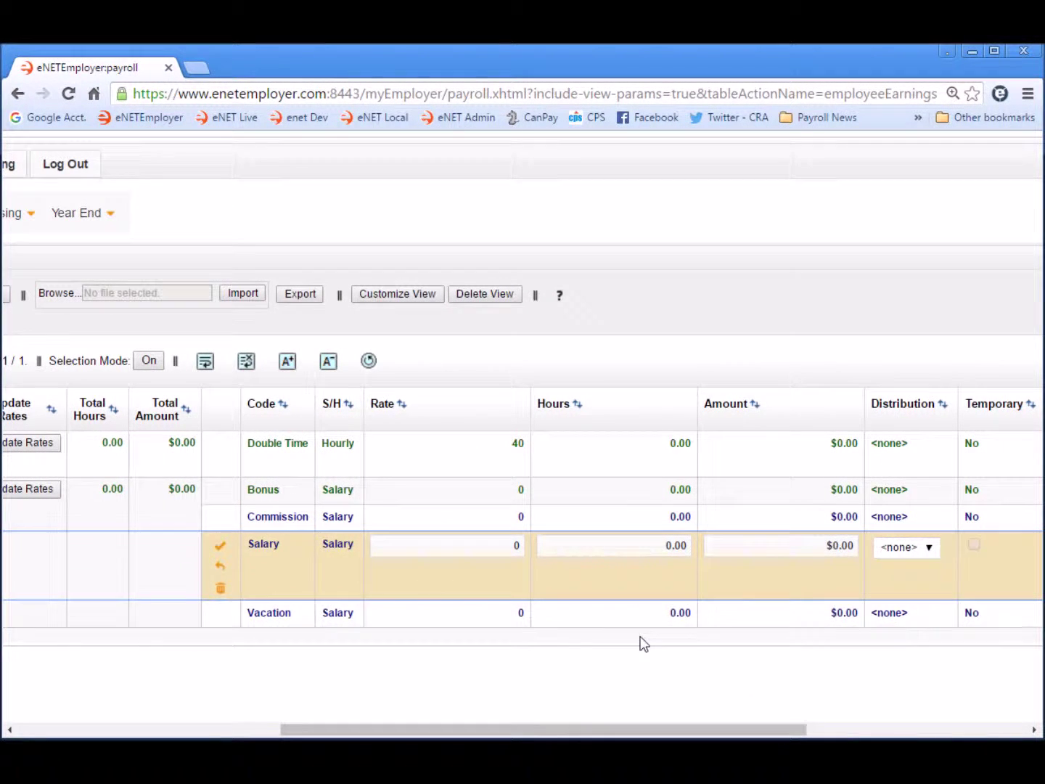
click(782, 552)
text(2000)
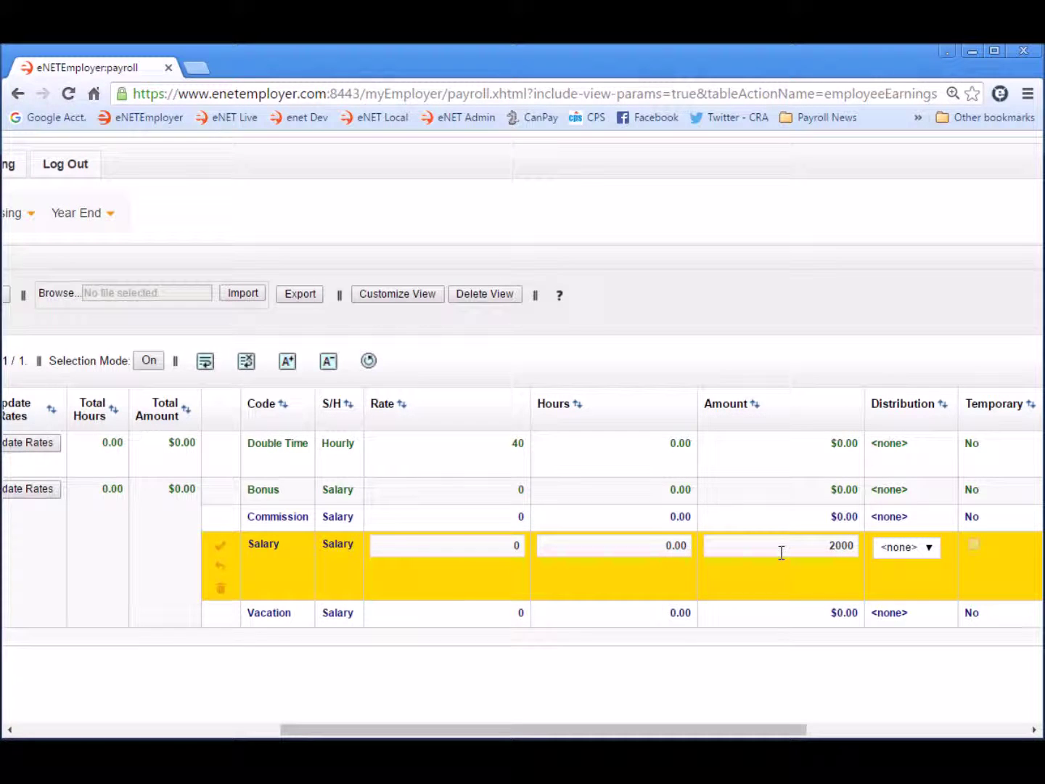
click(641, 549)
text(80)
key(Tab)
key(Return)
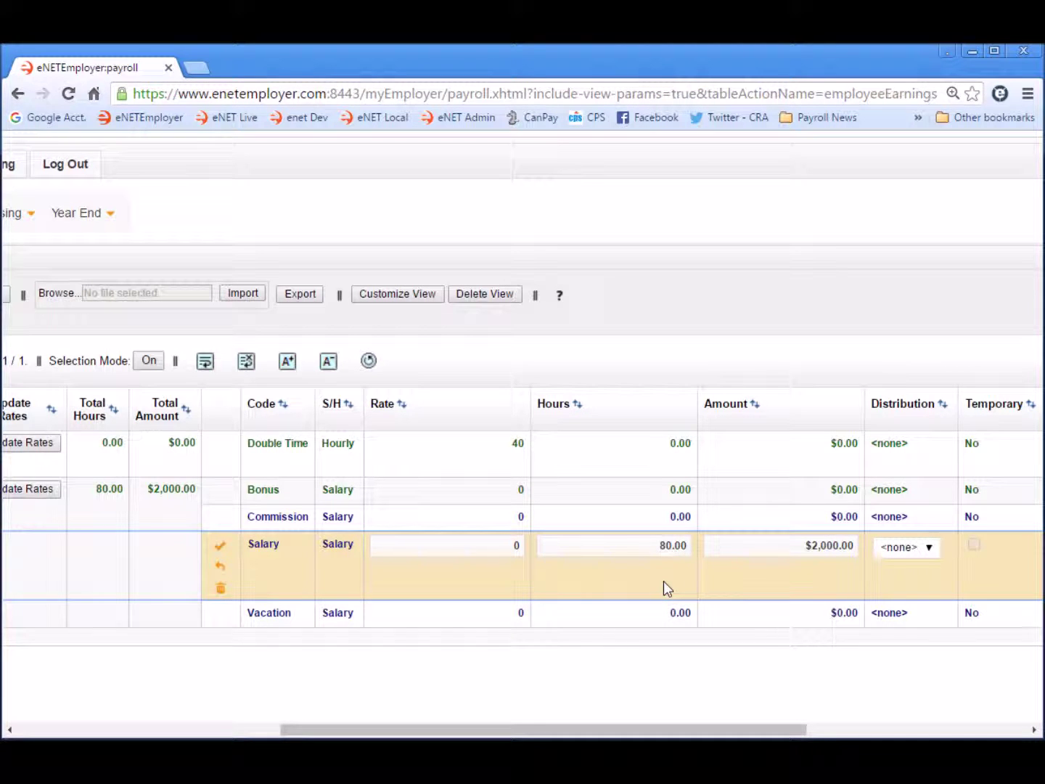
click(221, 550)
drag(809, 731, 331, 734)
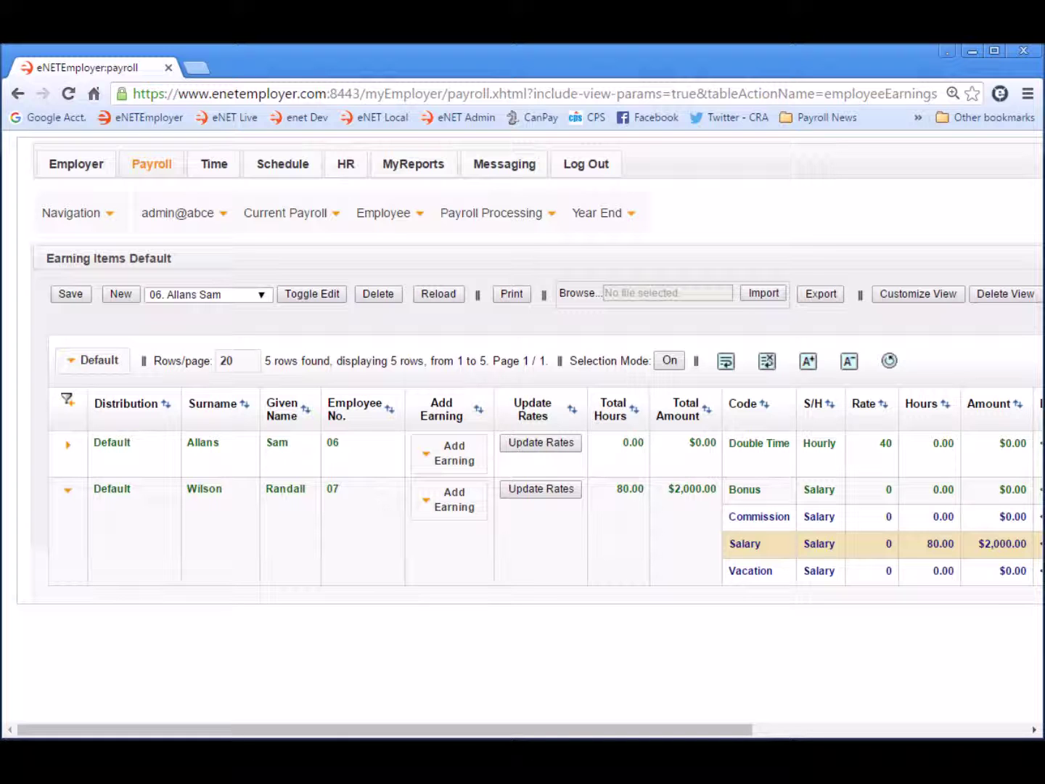
click(395, 217)
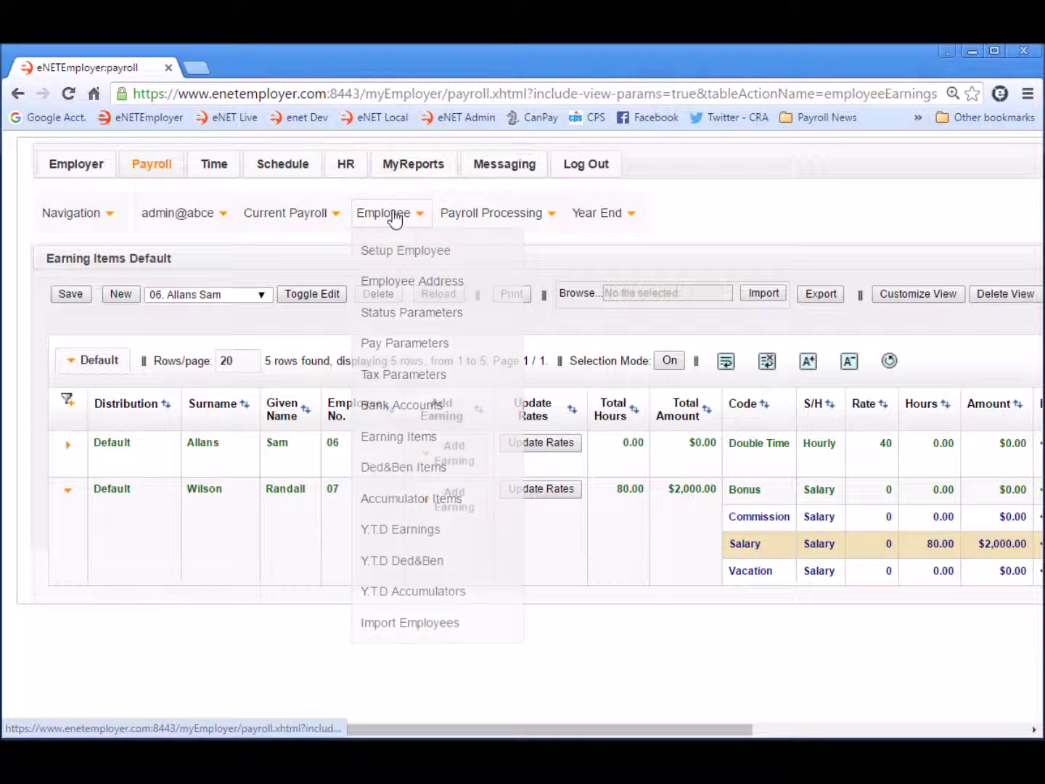